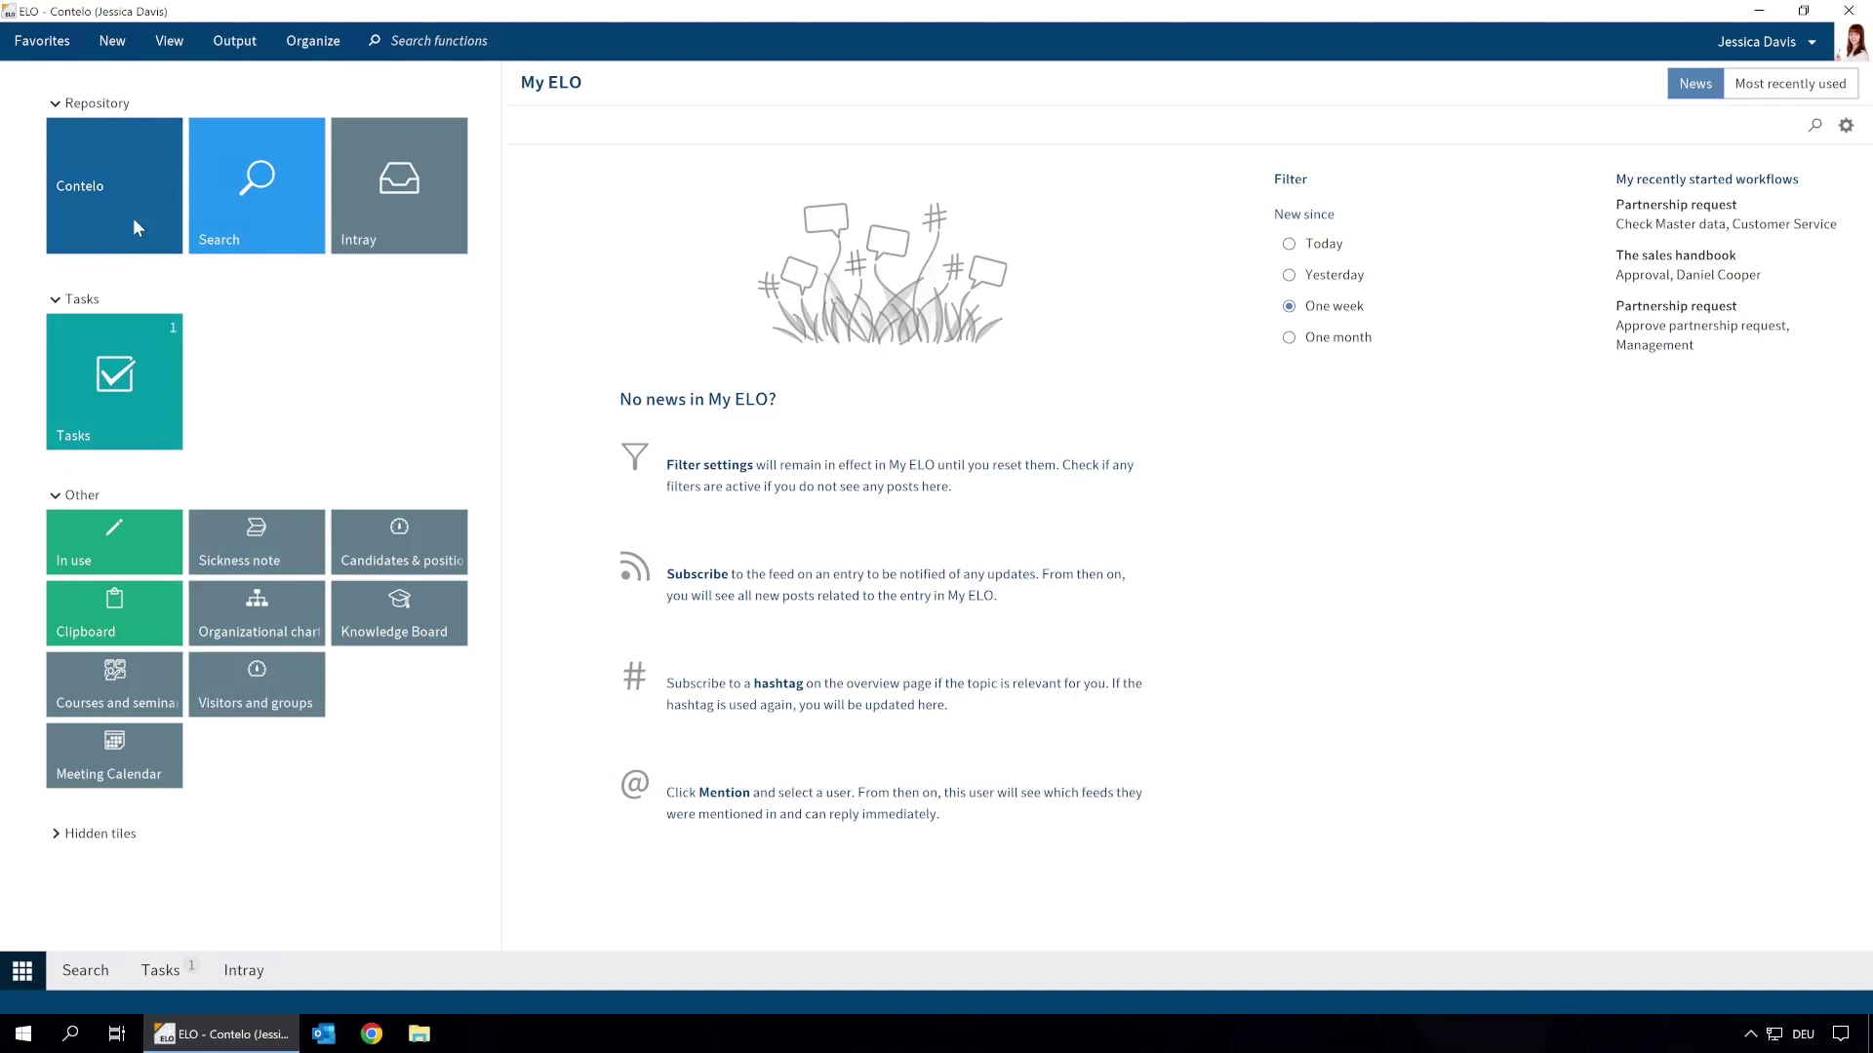
In the Contelo repository, navigate Contelo Corp › Customer service › Partnership requests › ACME LLC › 01 Documents.
left_click(134, 227)
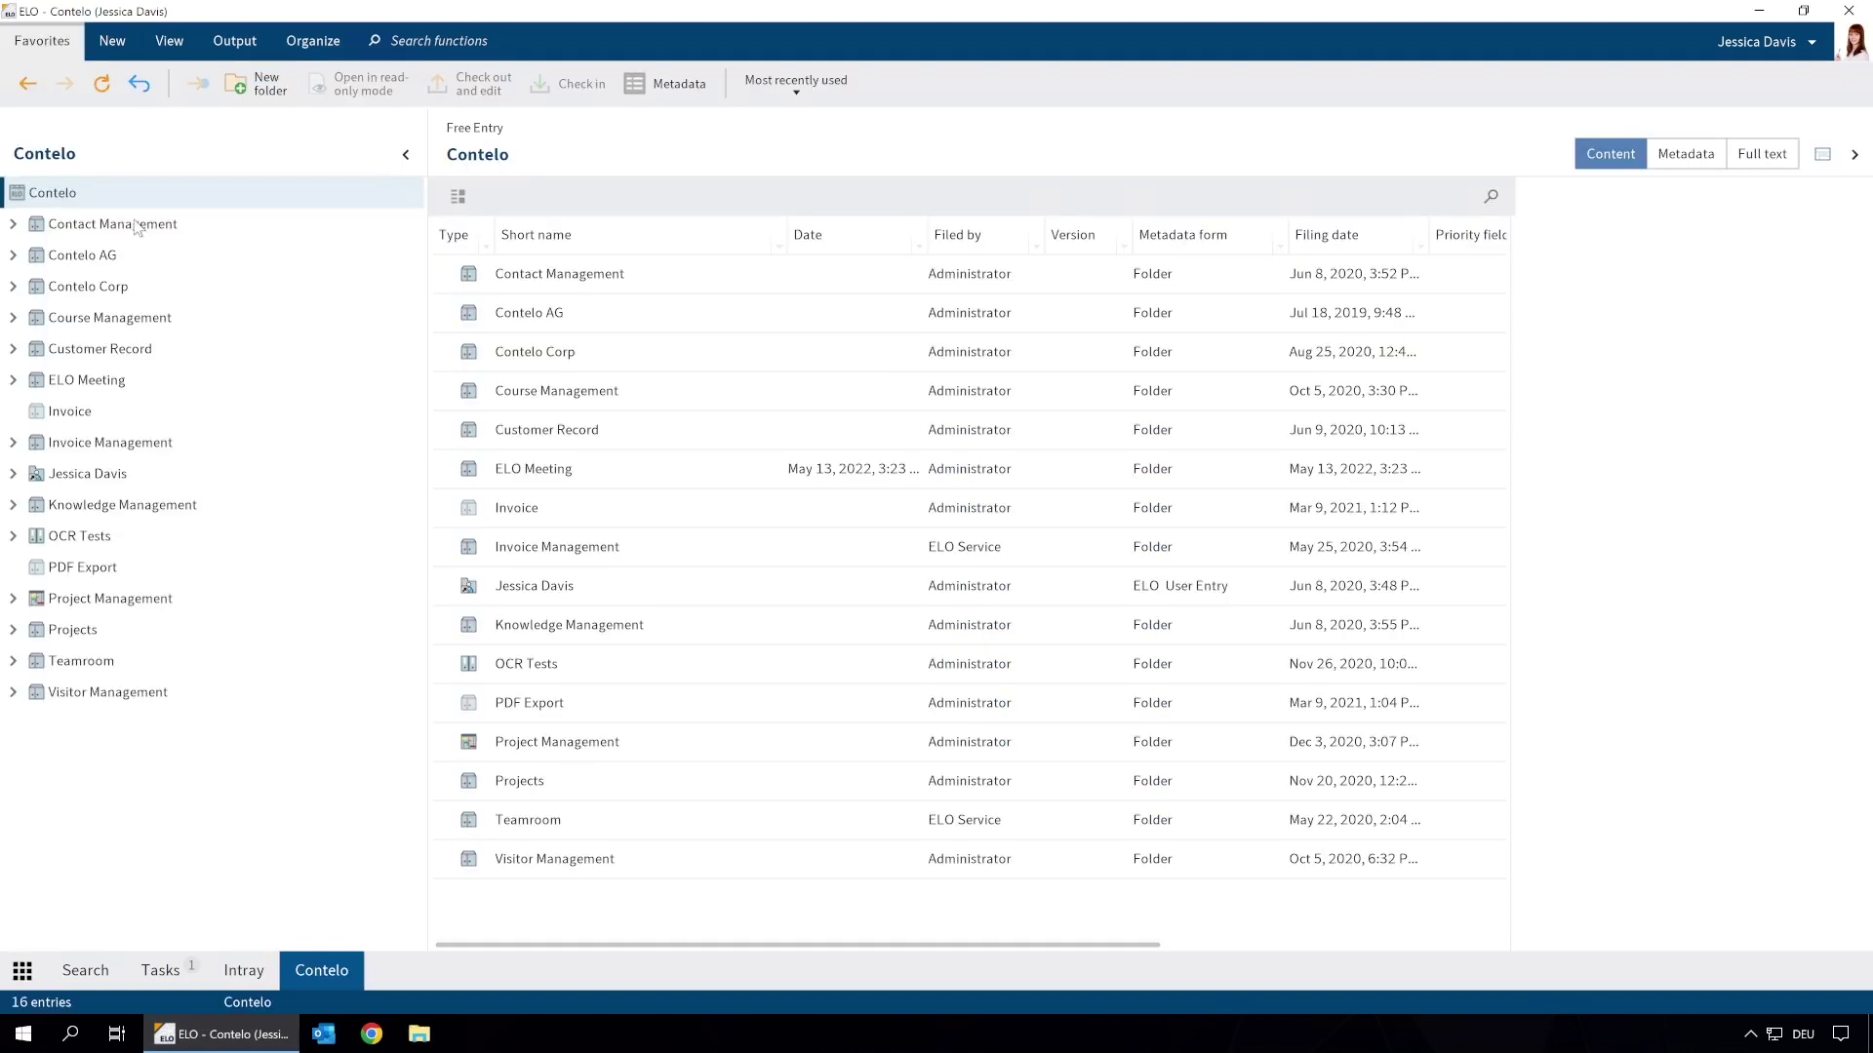
left_click(14, 287)
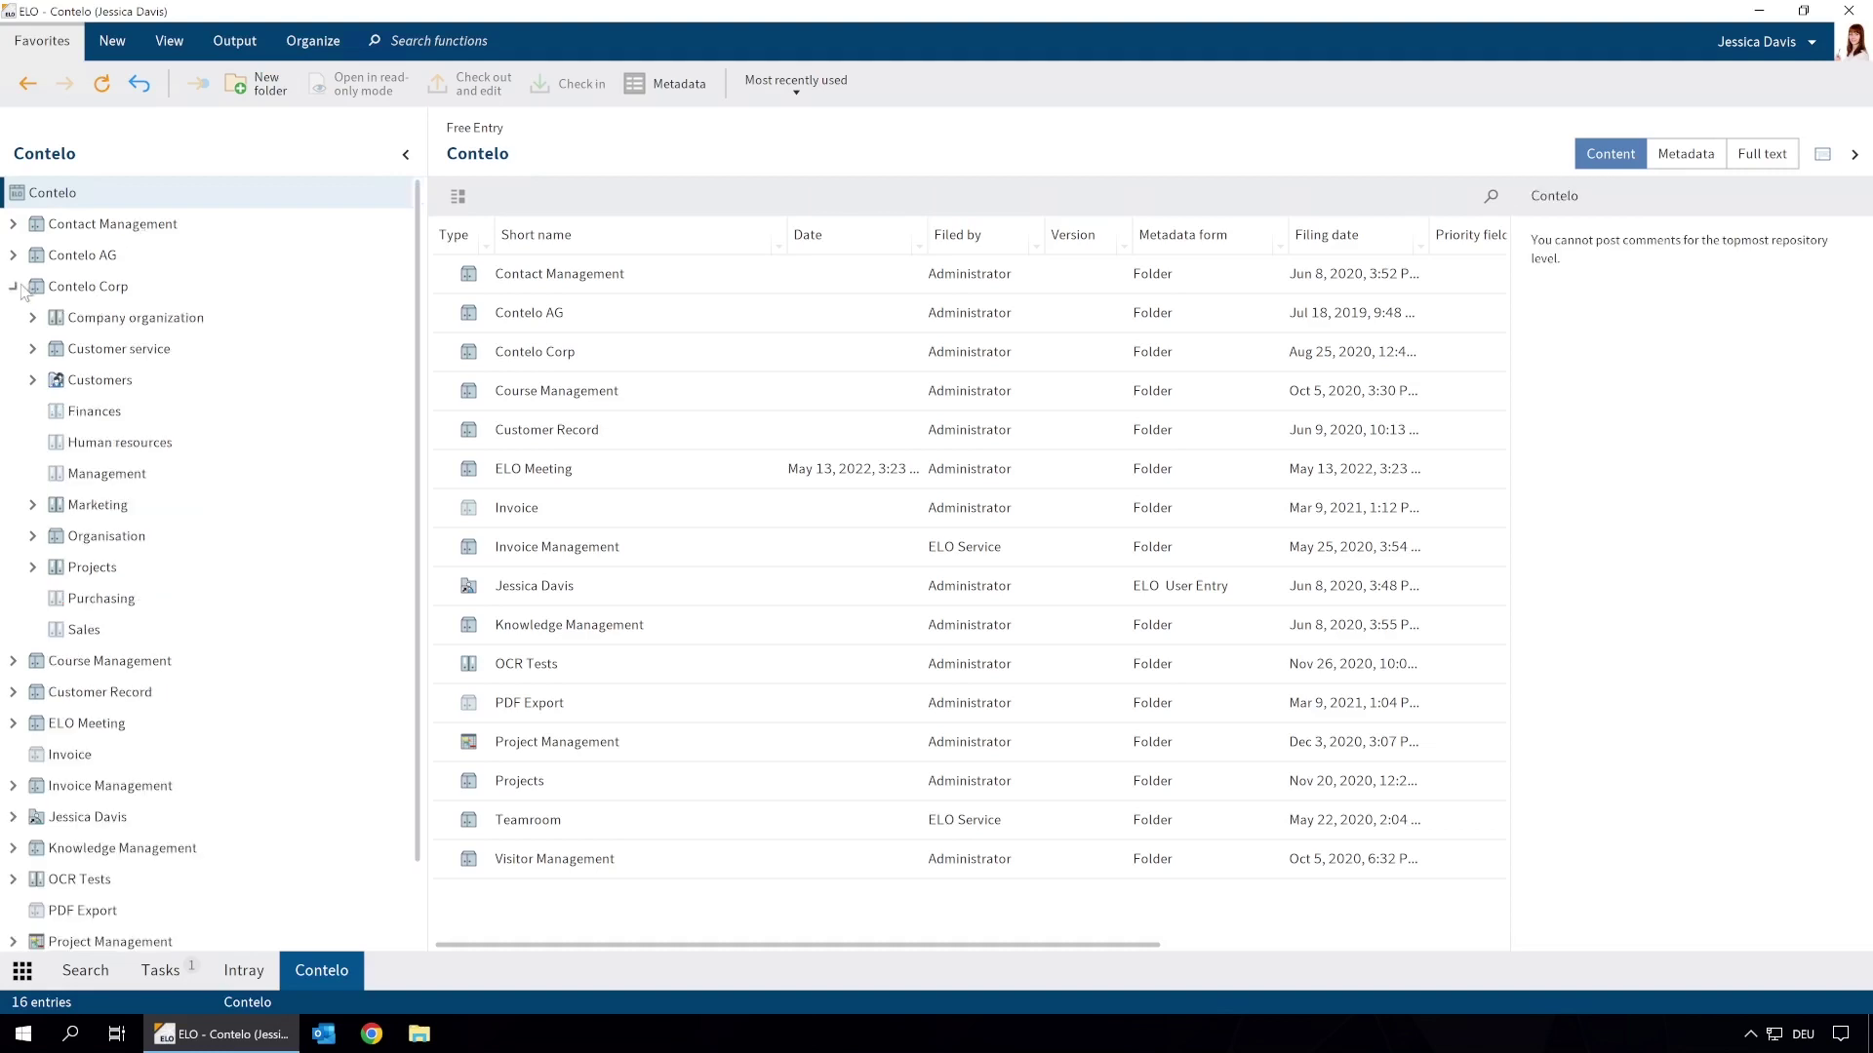
left_click(33, 349)
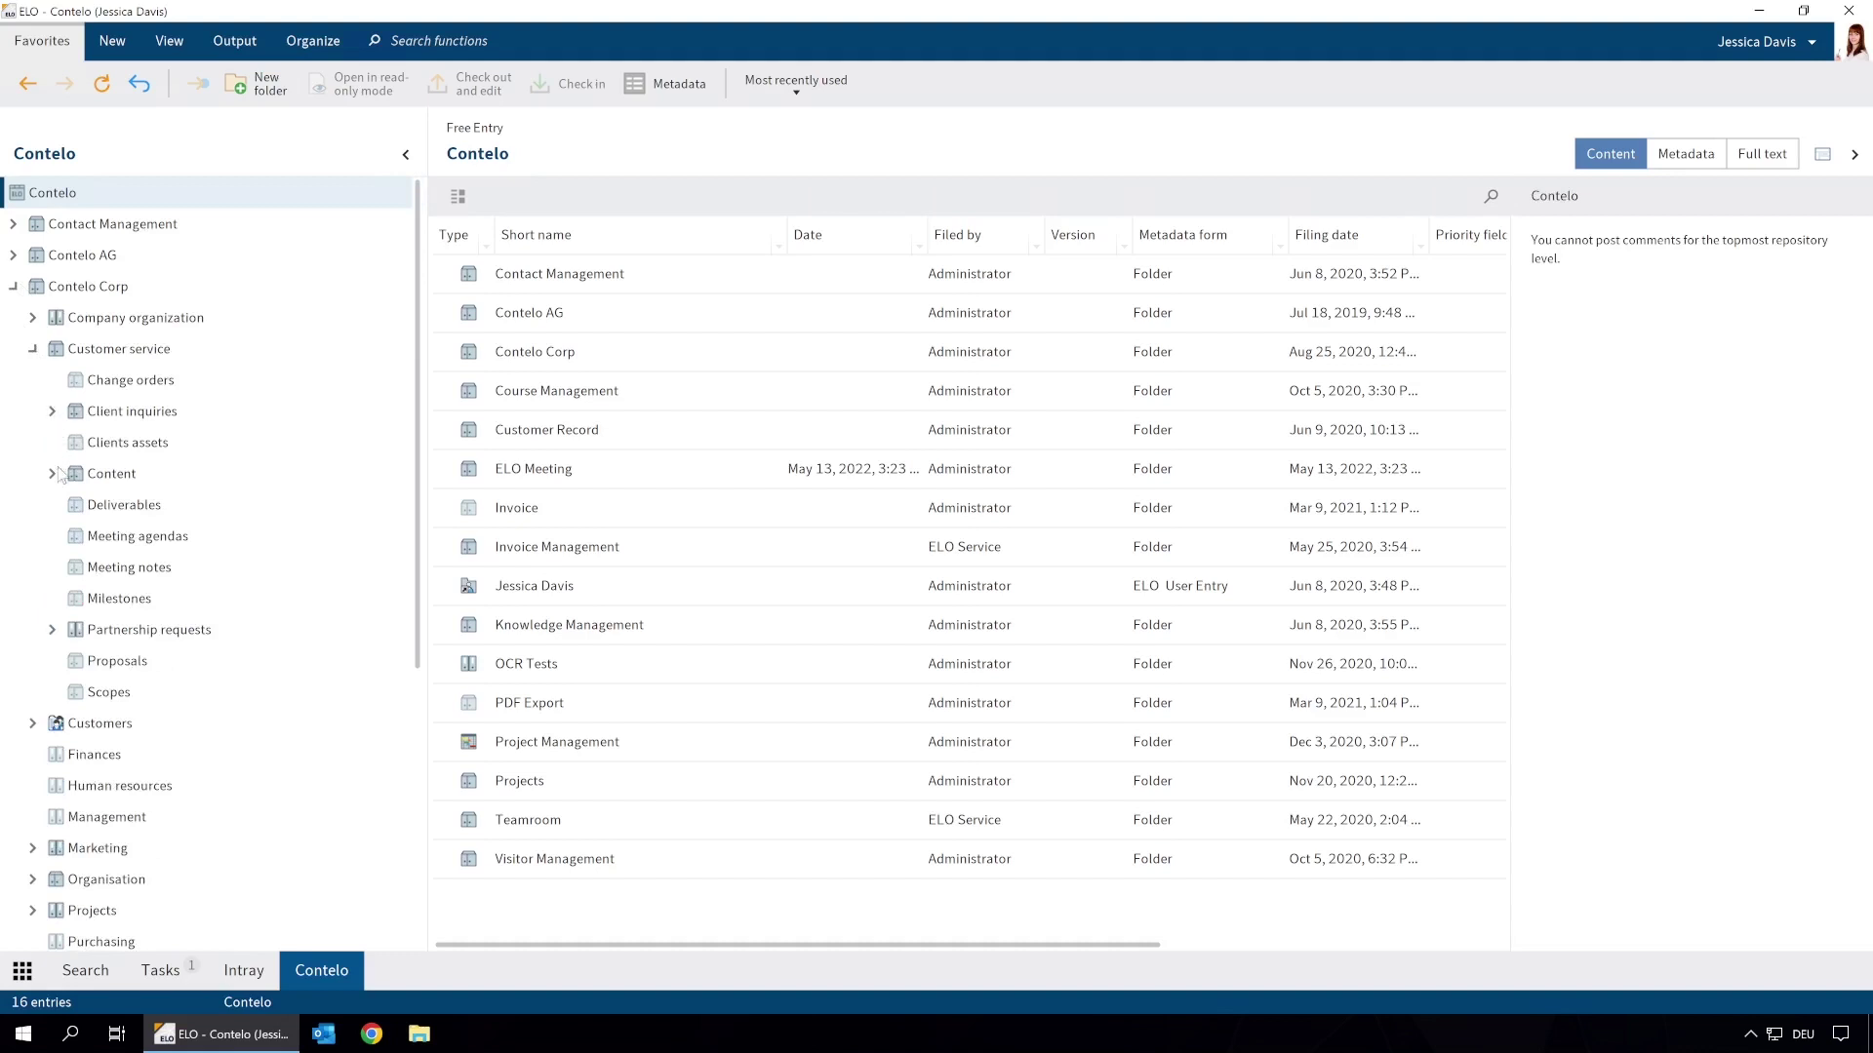
left_click(52, 630)
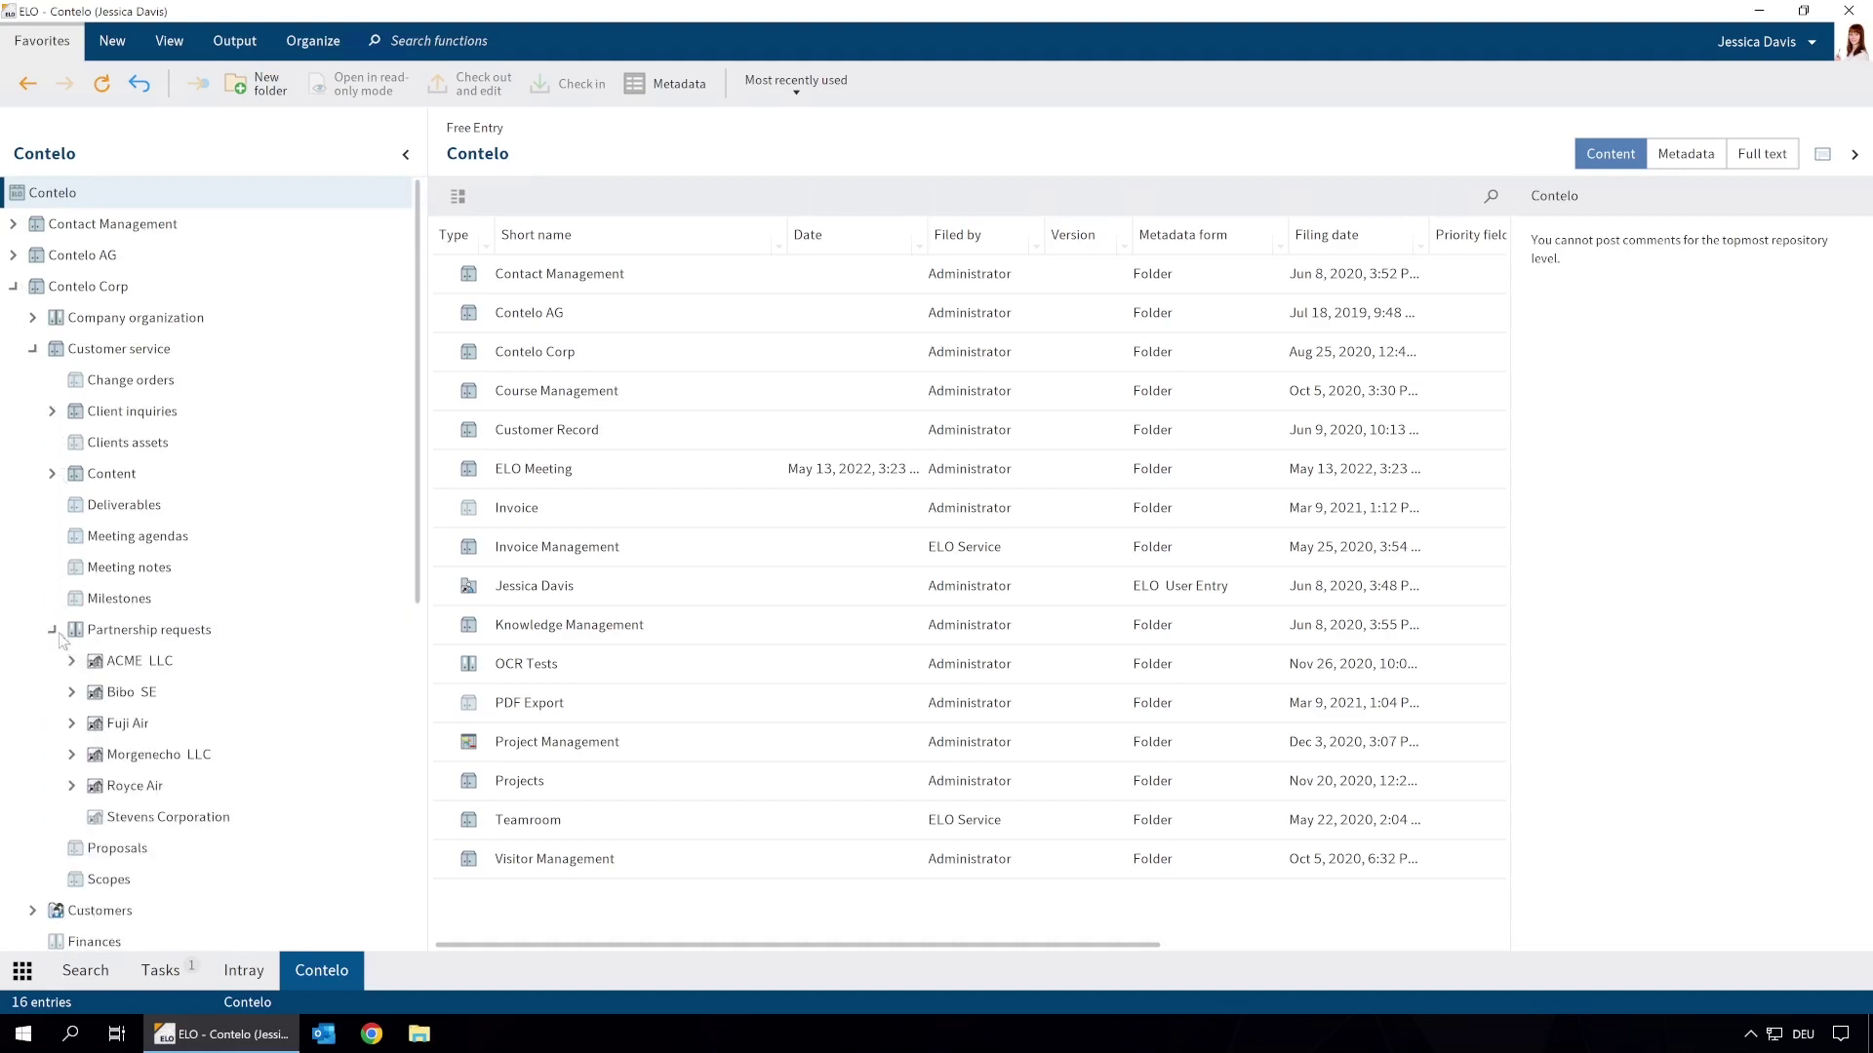
left_click(71, 662)
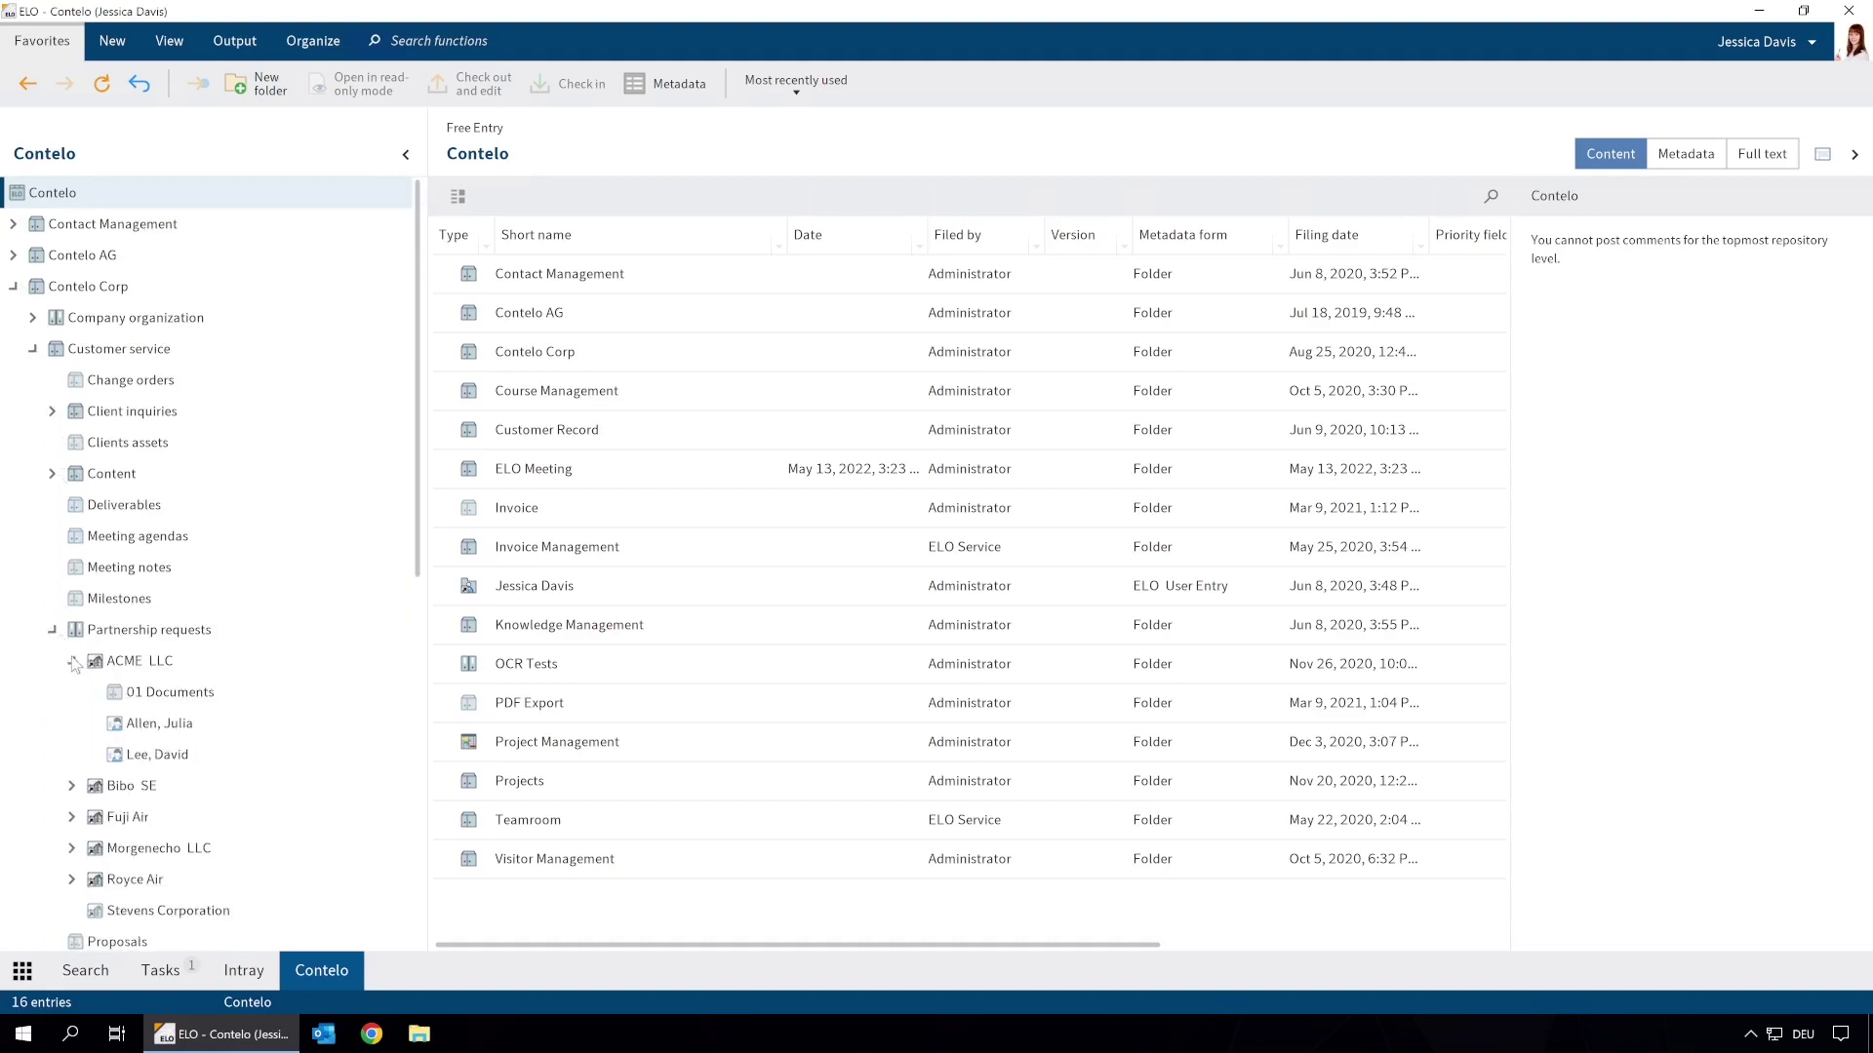
left_click(130, 701)
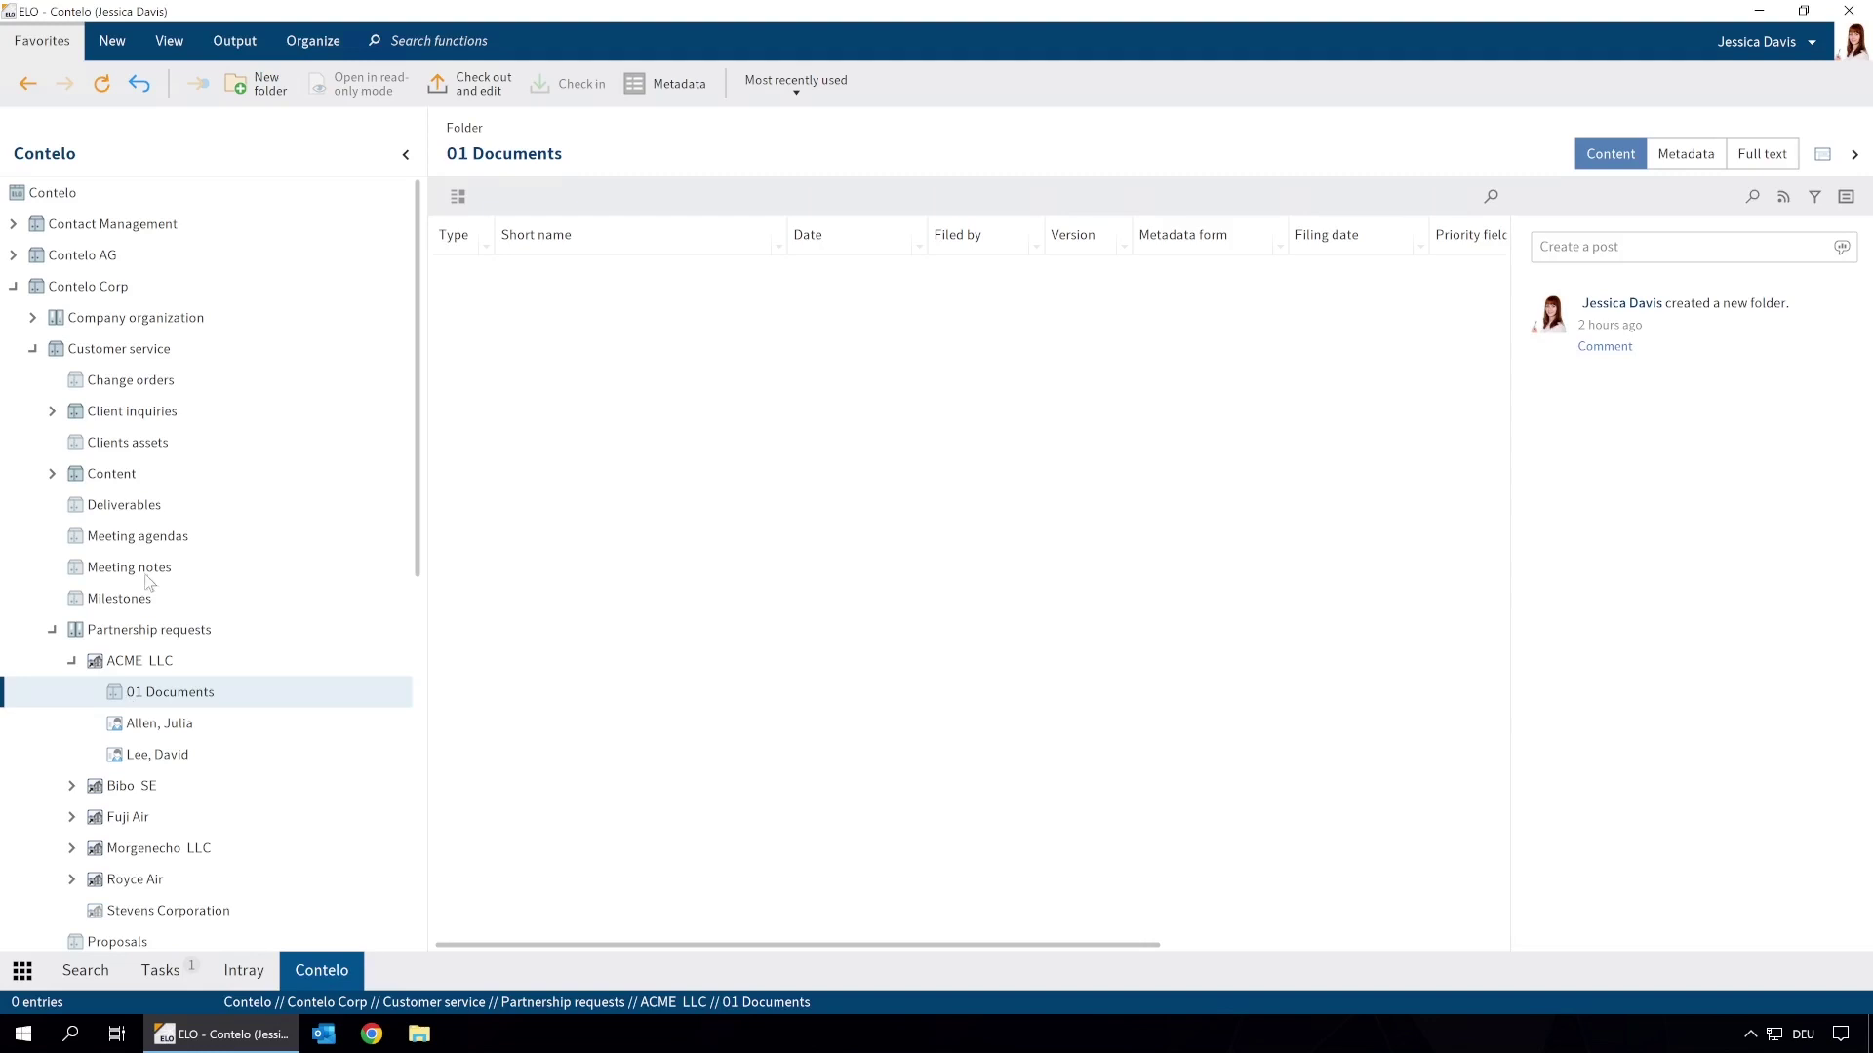
Choose the Information for Partnership request template under Document from template and open it read-only.
left_click(117, 44)
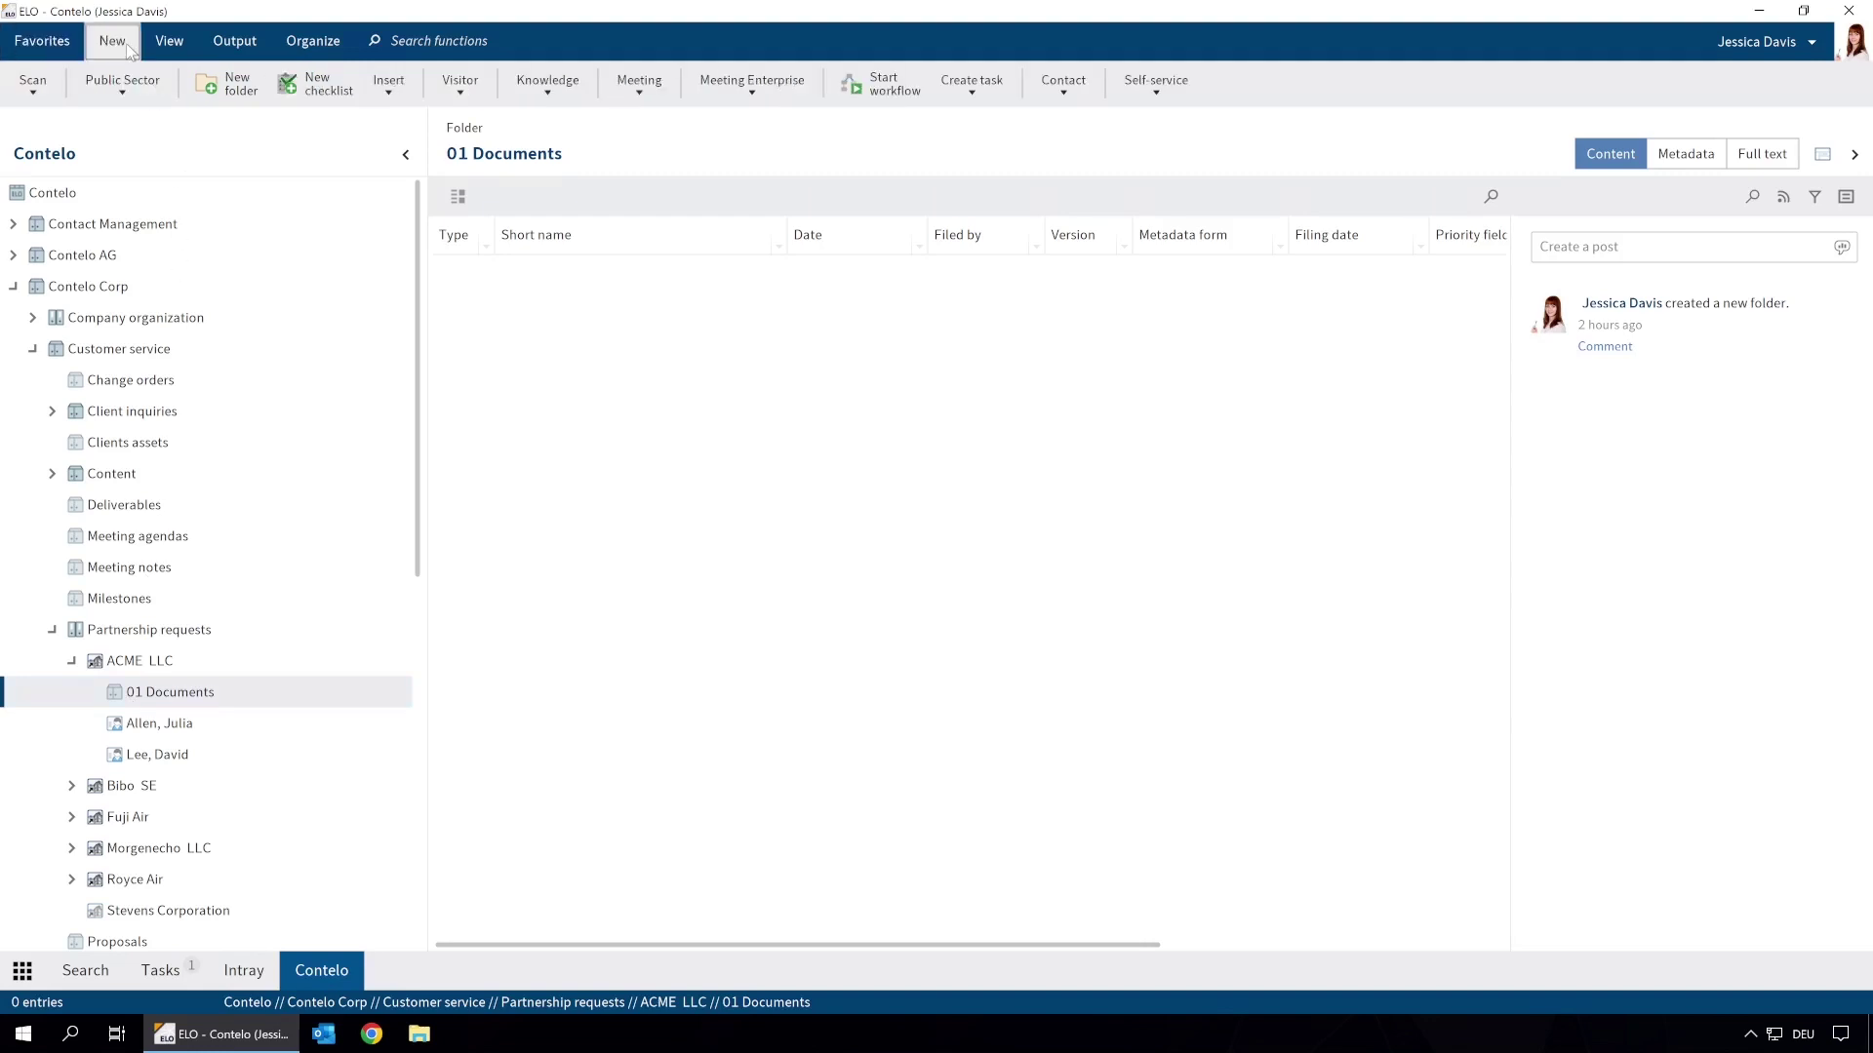
left_click(395, 88)
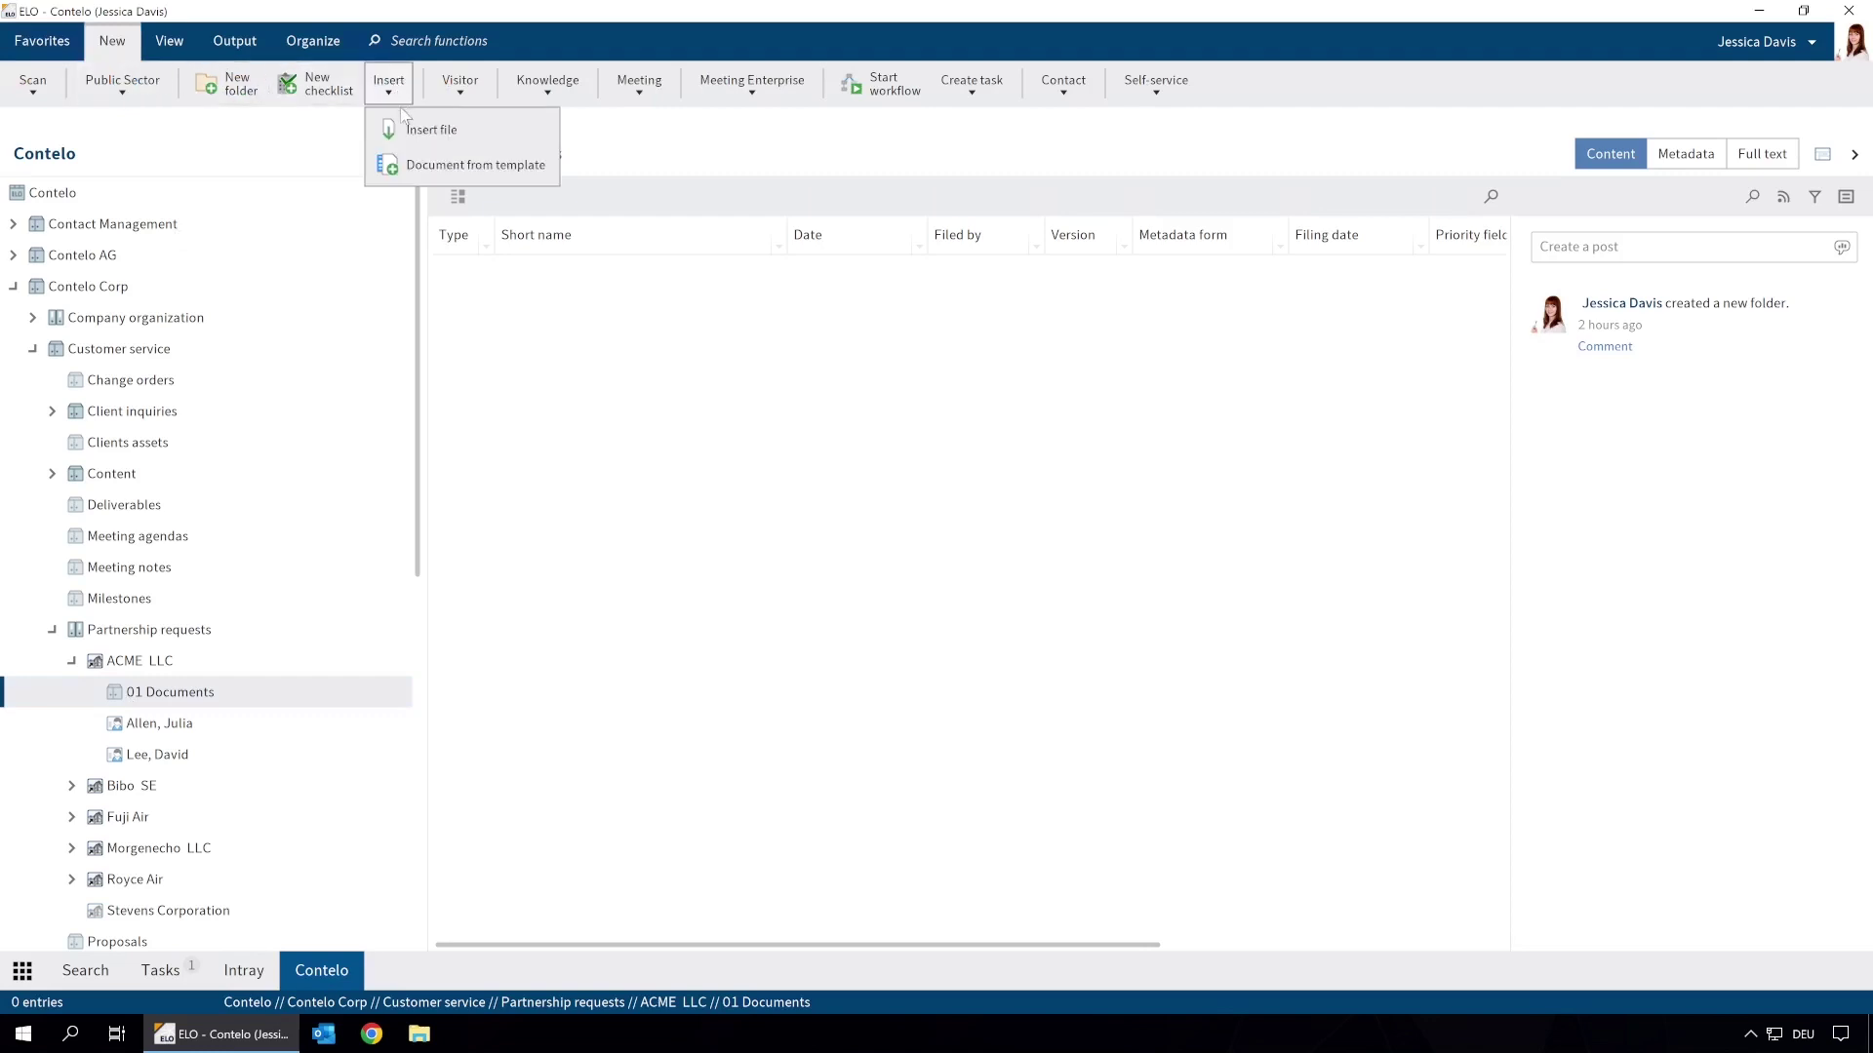
left_click(409, 165)
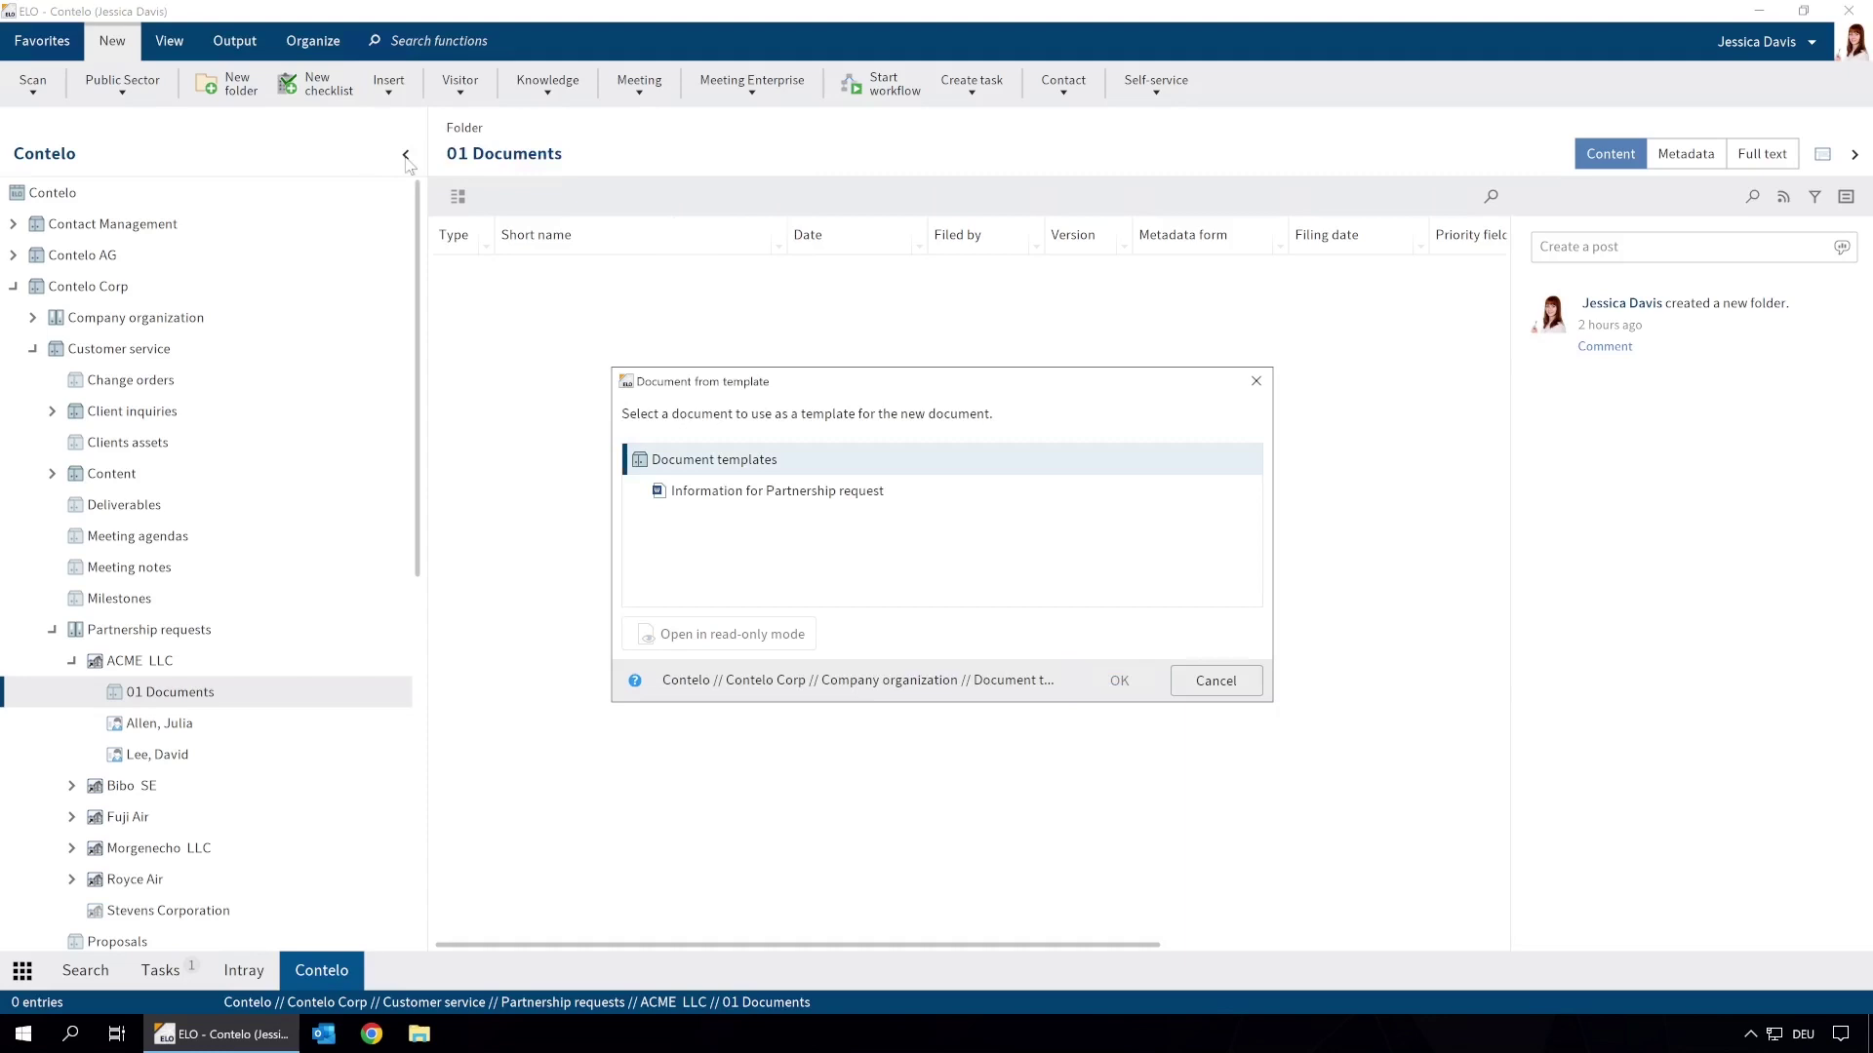
left_click(720, 497)
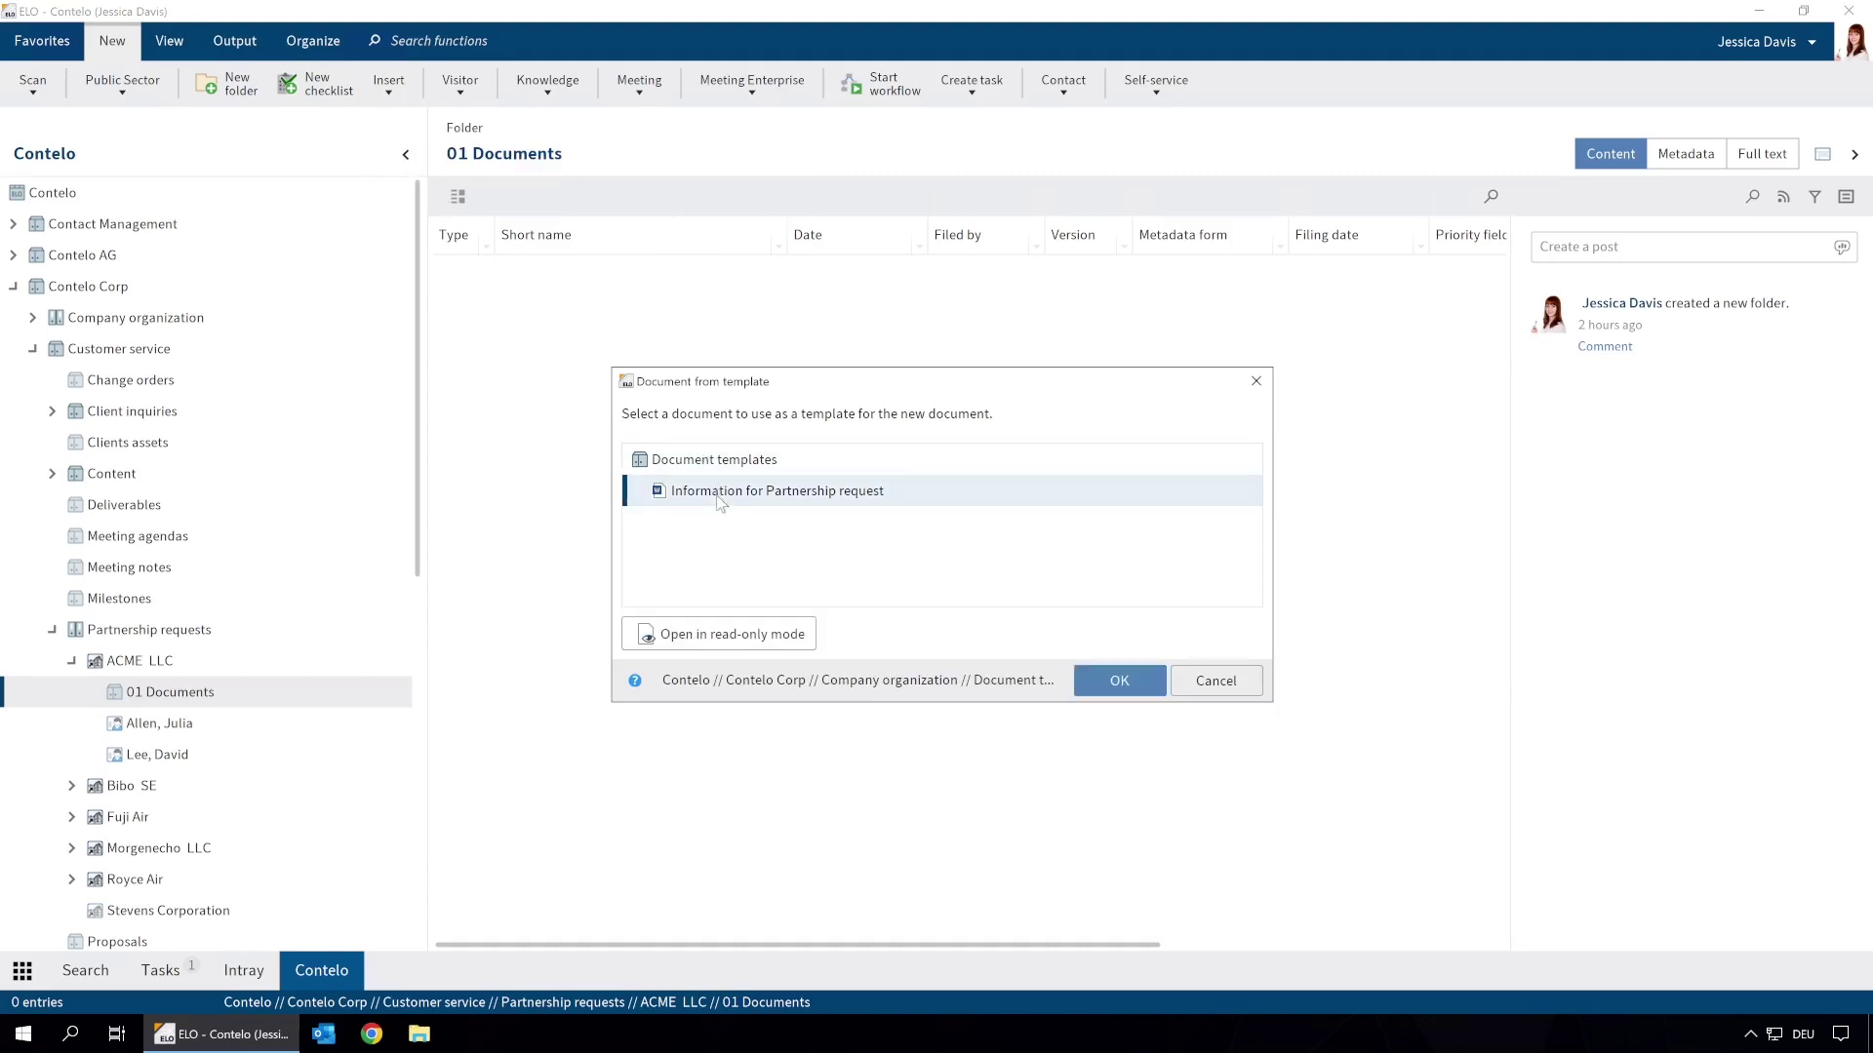
left_click(734, 634)
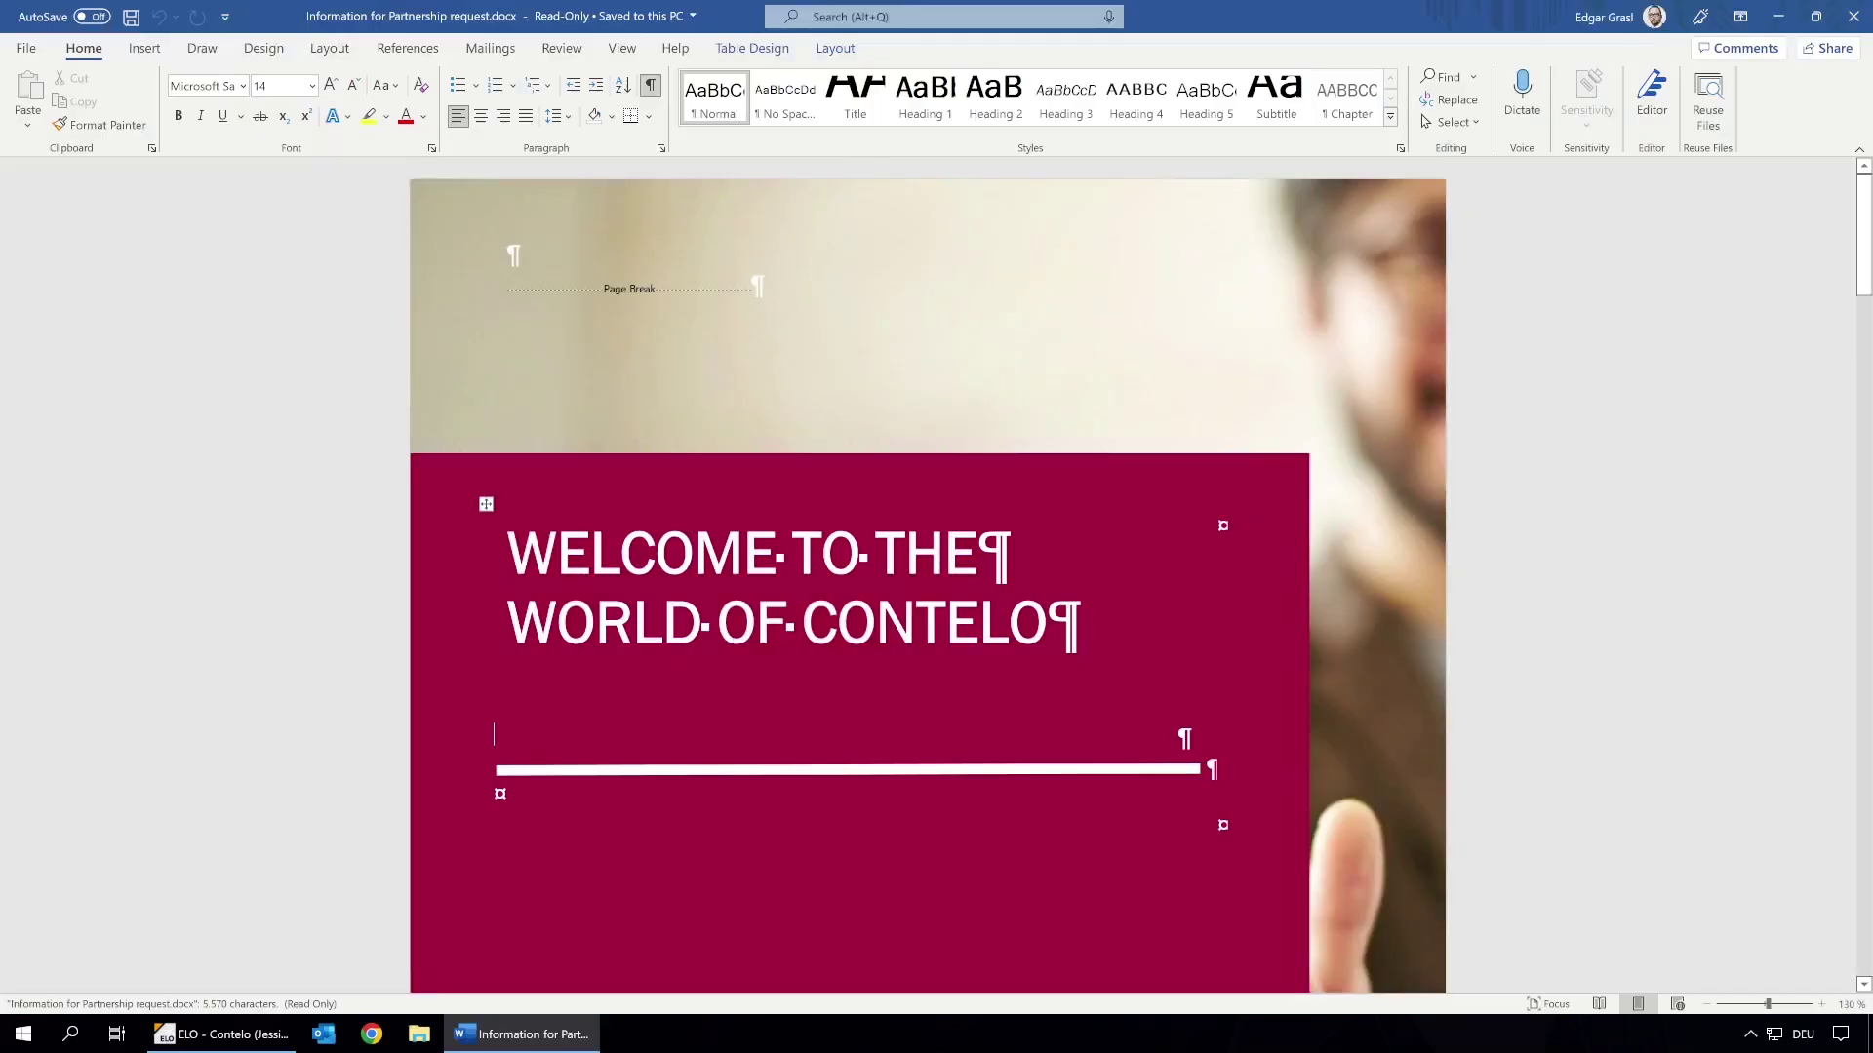
Read through the read-only partnership template in Word, then close the preview.
left_click(733, 629)
scroll(733, 629, "down", 3)
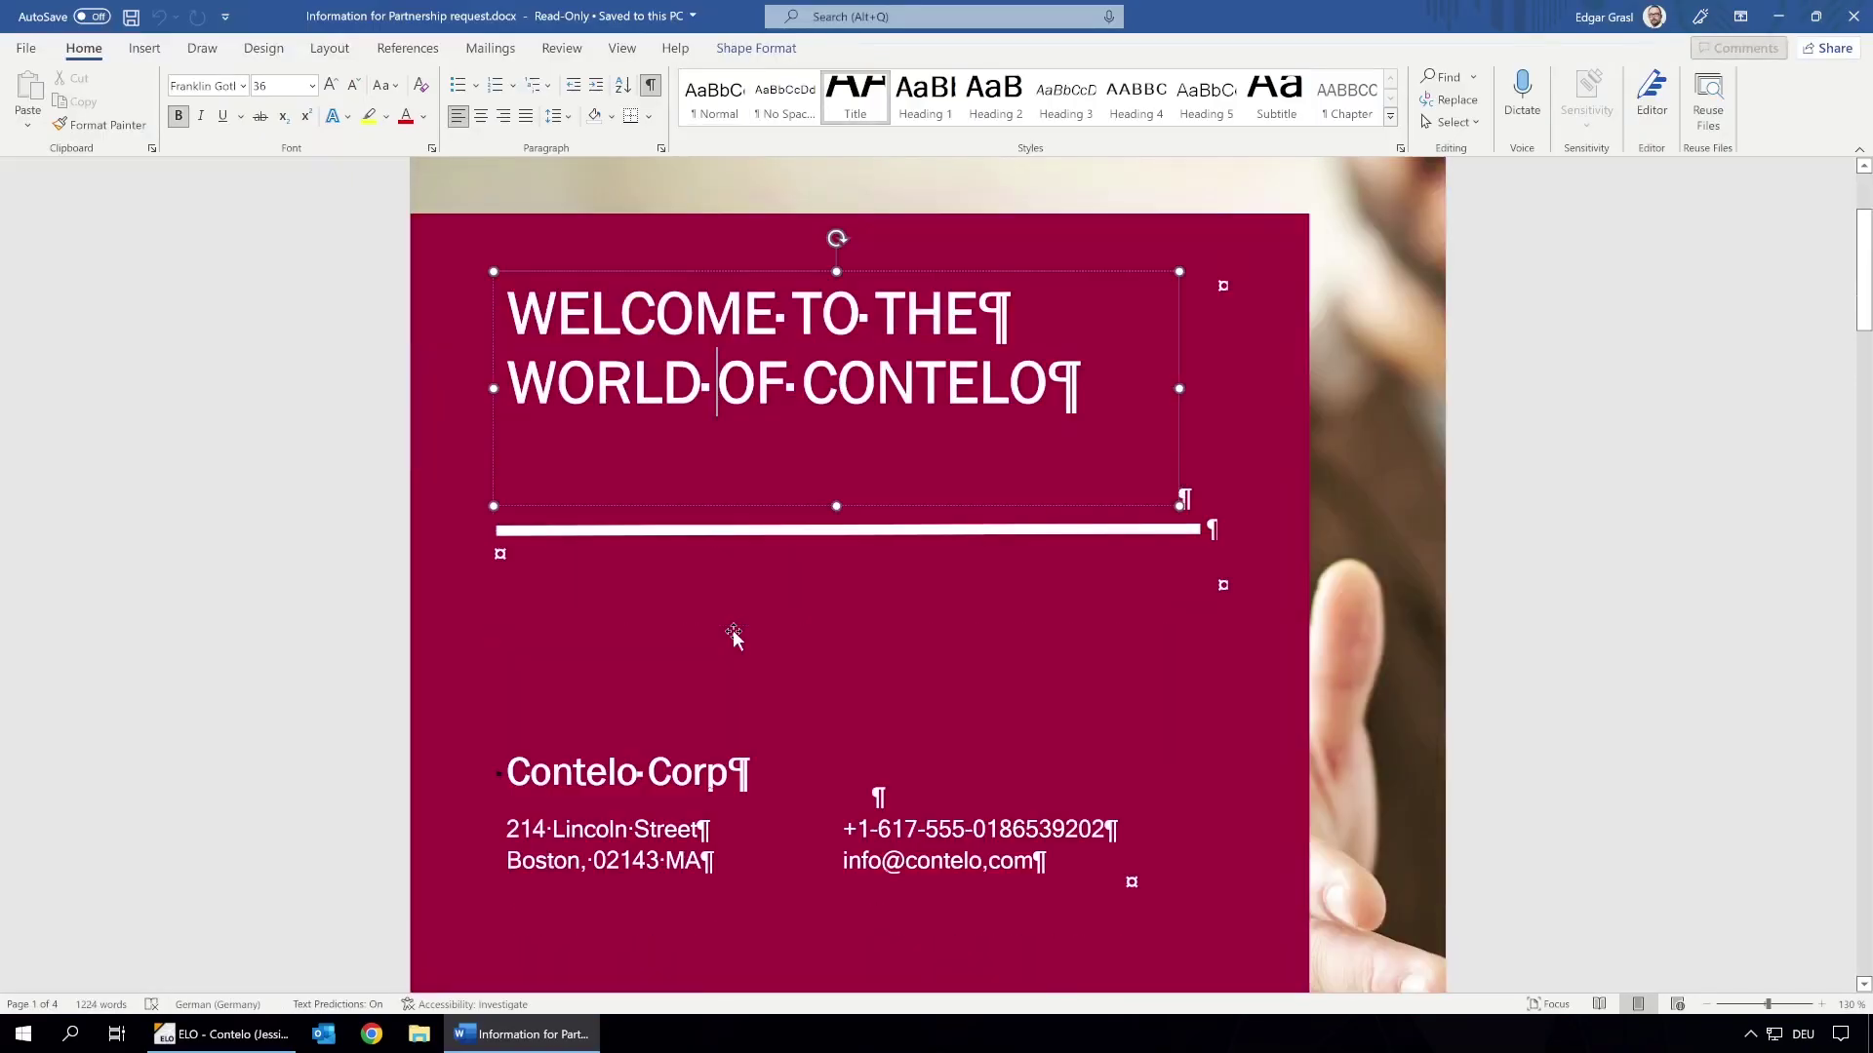
scroll(733, 629, "down", 9)
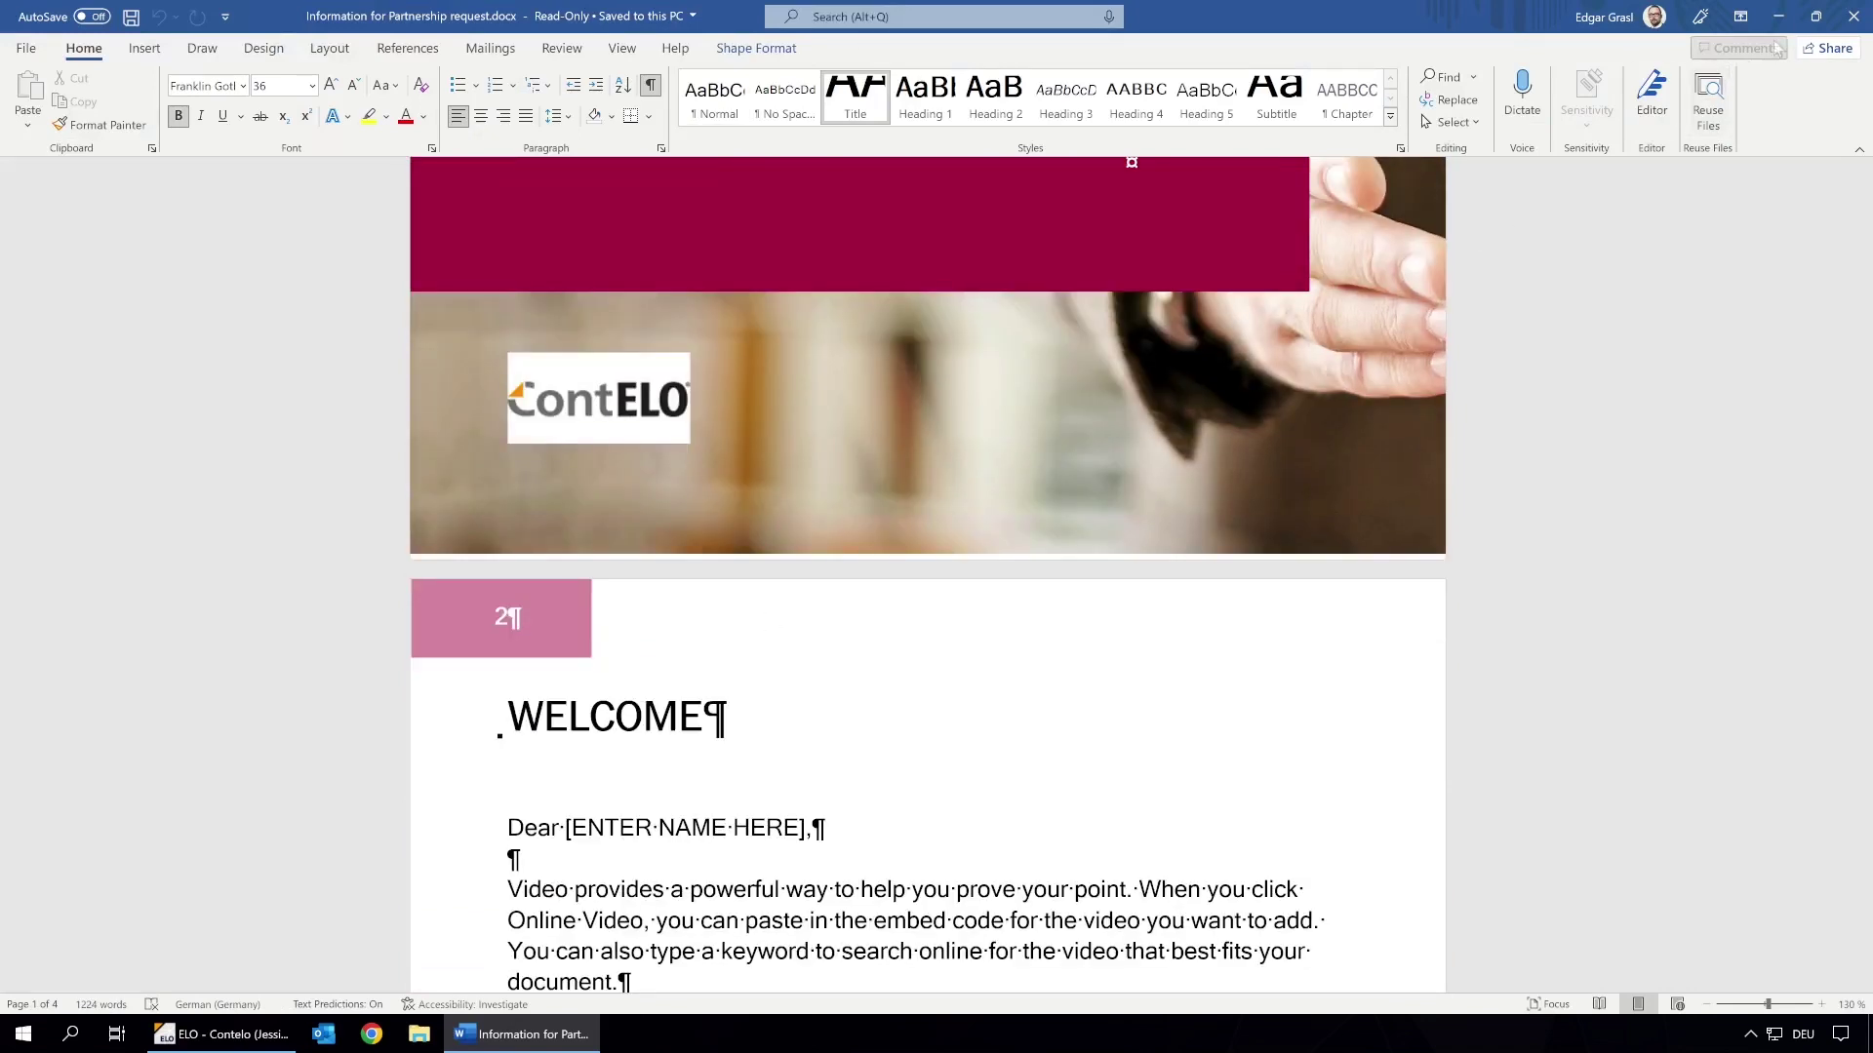
left_click(1853, 22)
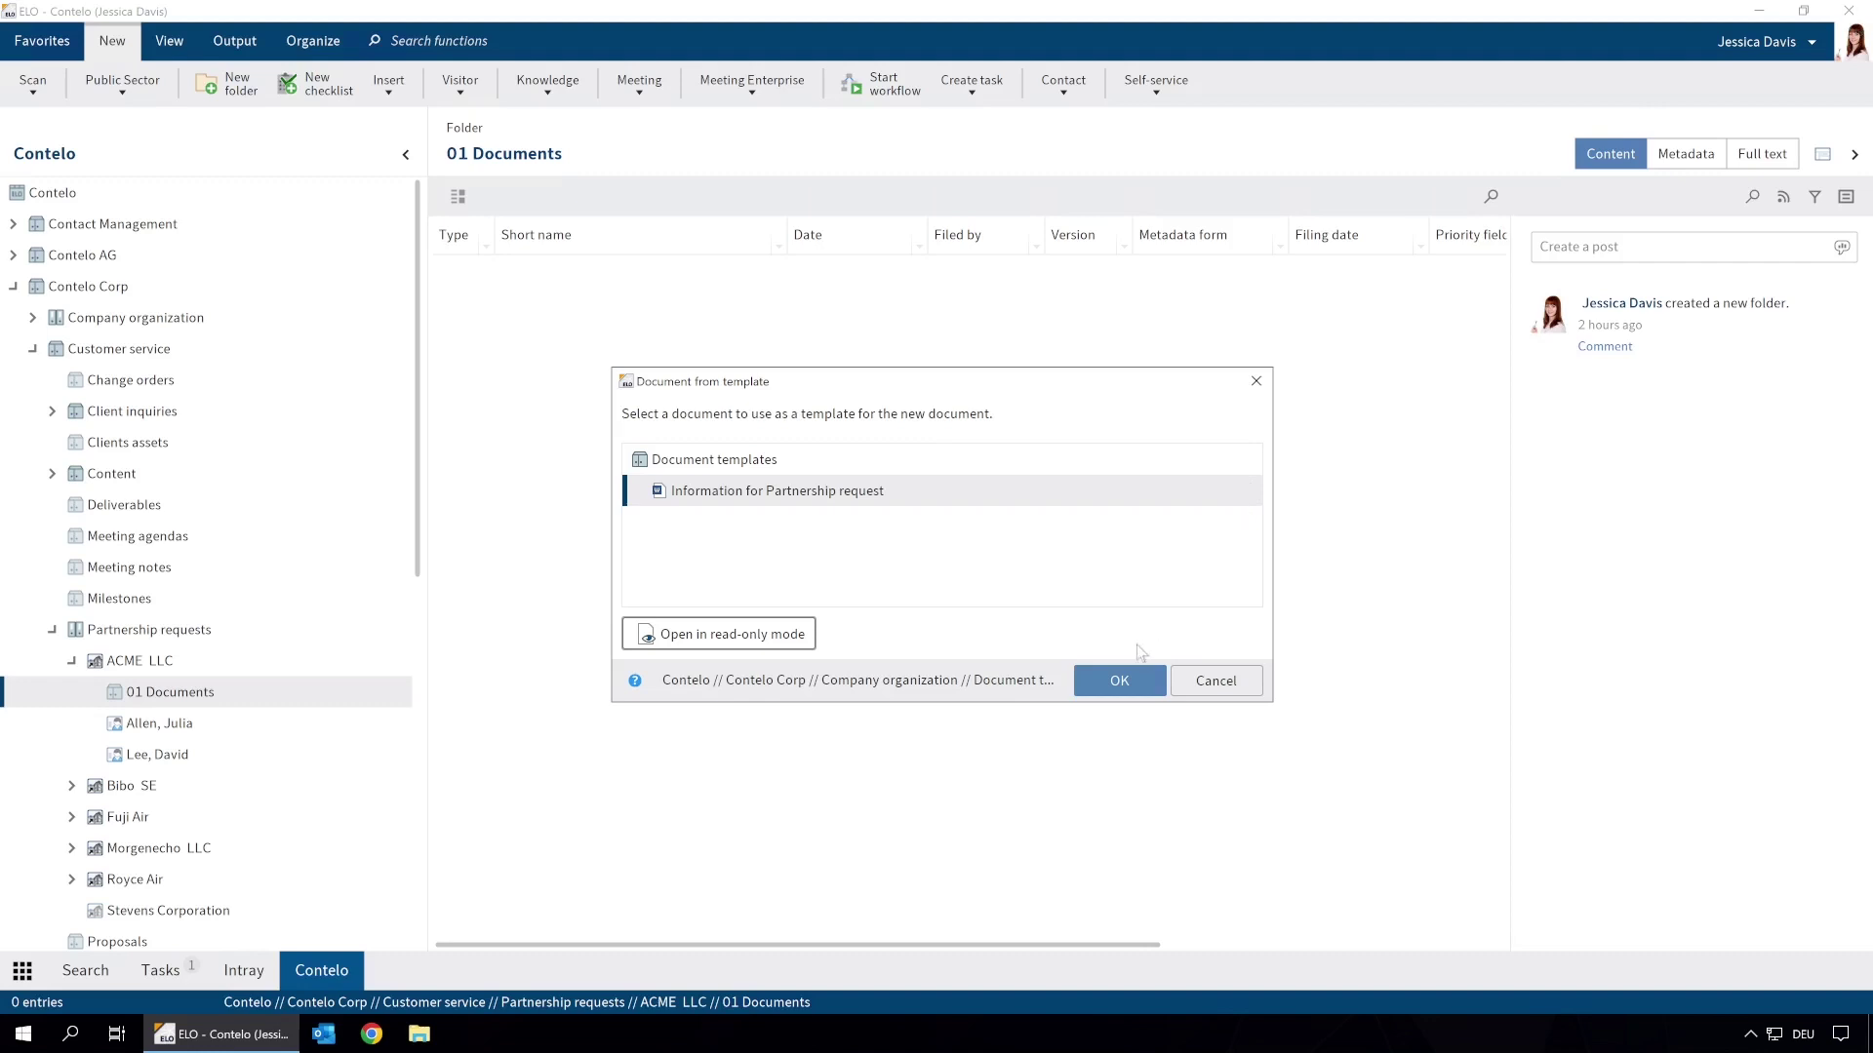
Create the new letter from the Information for Partnership request template and scroll down to its greeting.
left_click(1121, 682)
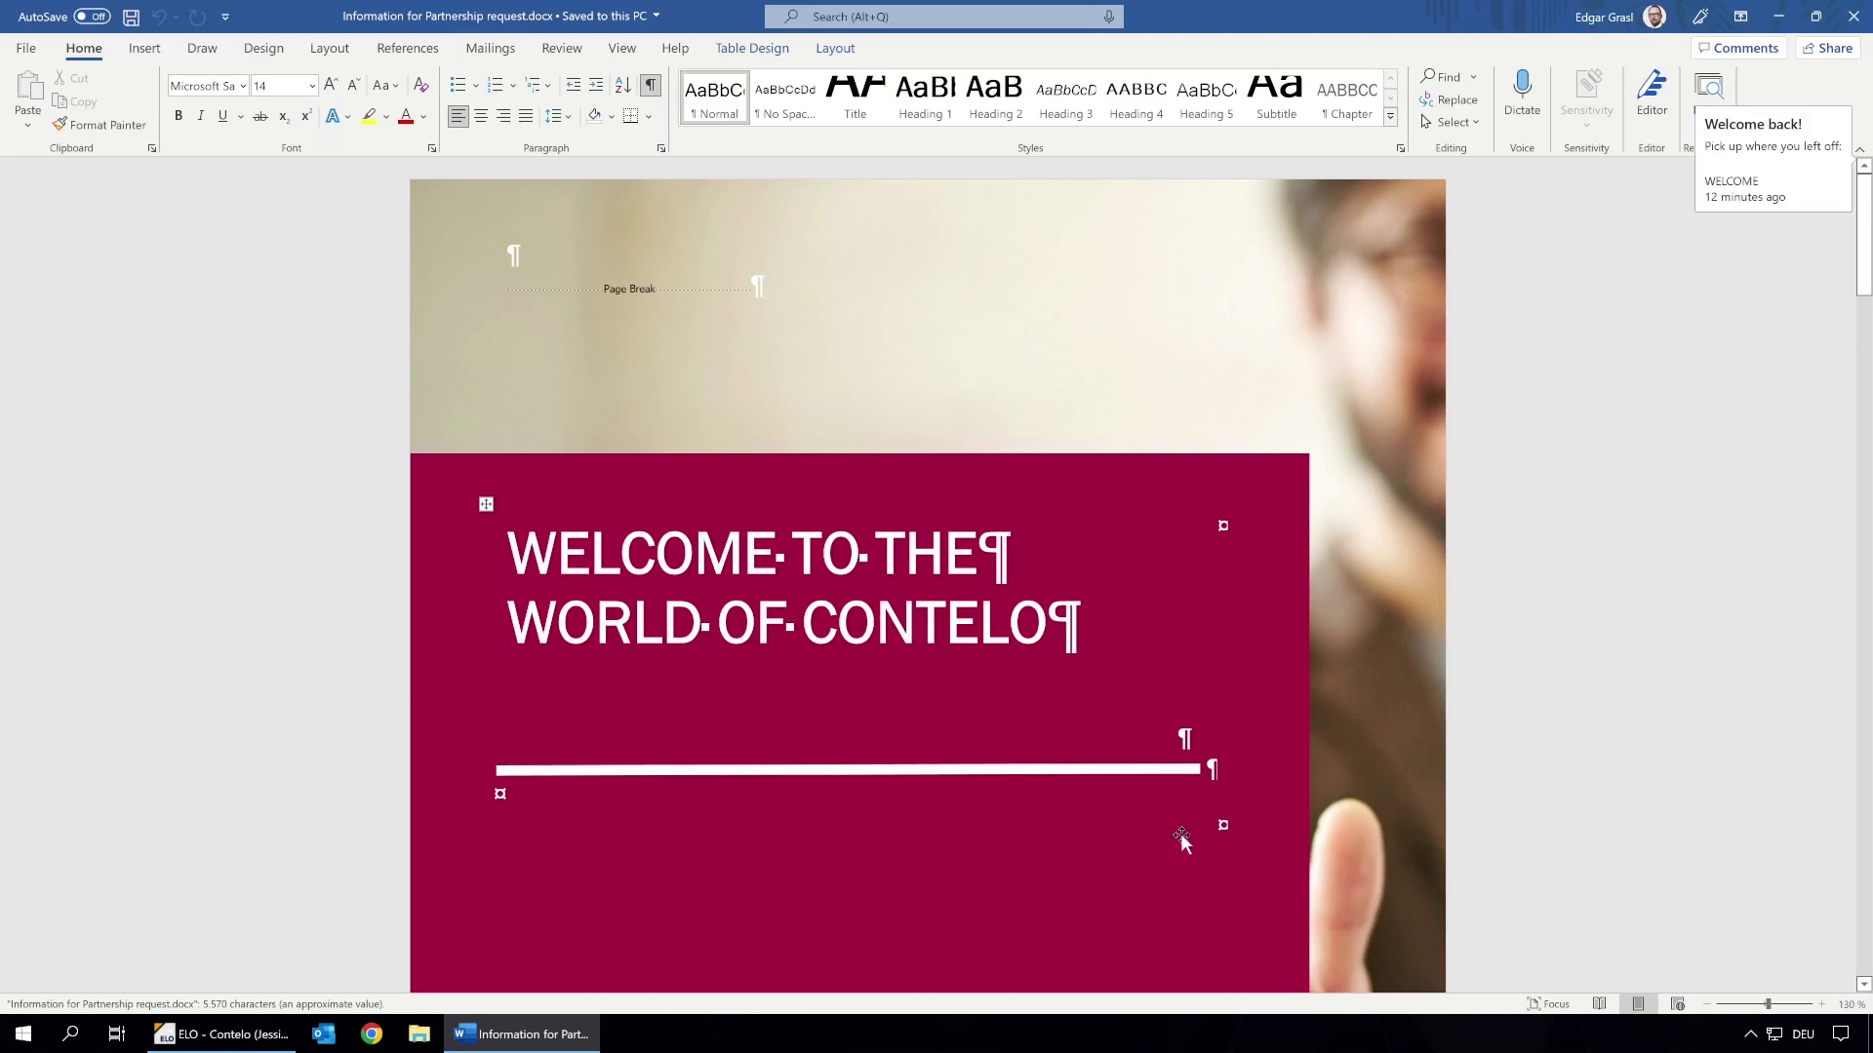
scroll(1166, 840, "down", 2)
scroll(1162, 840, "down", 7)
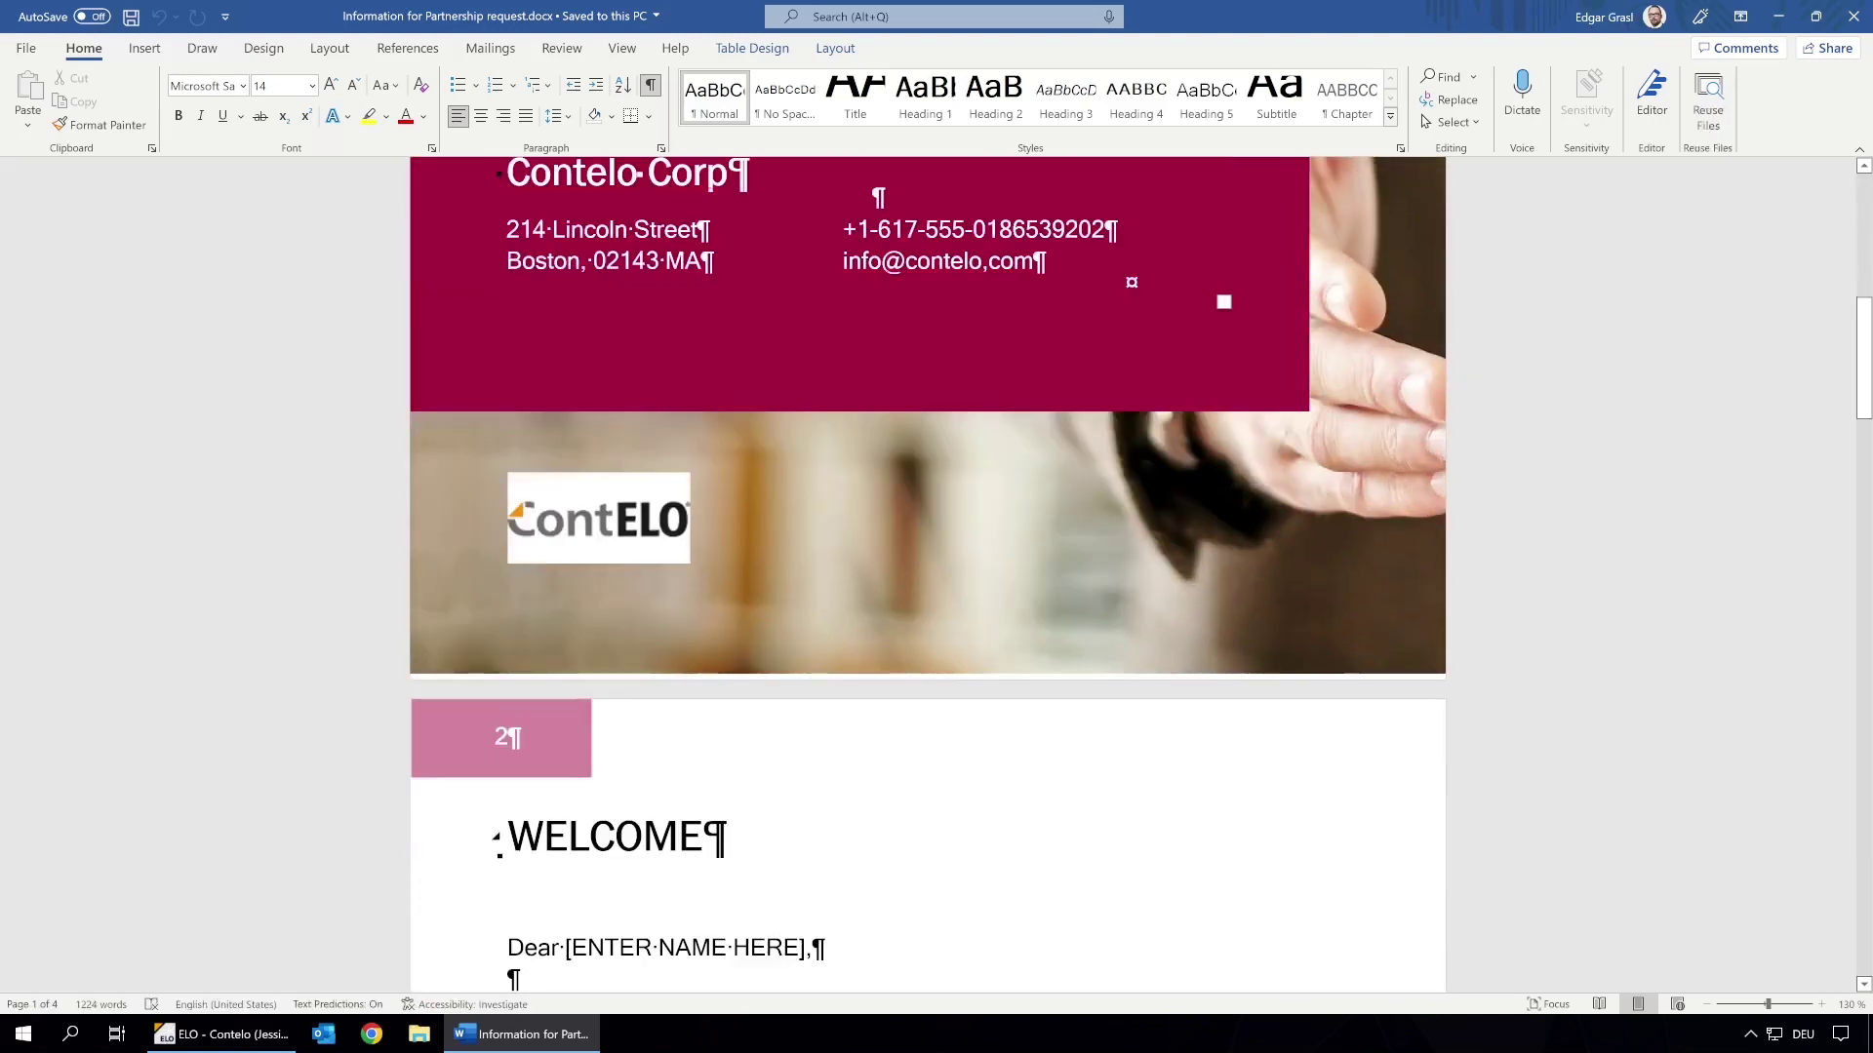
scroll(927, 574, "down", 2)
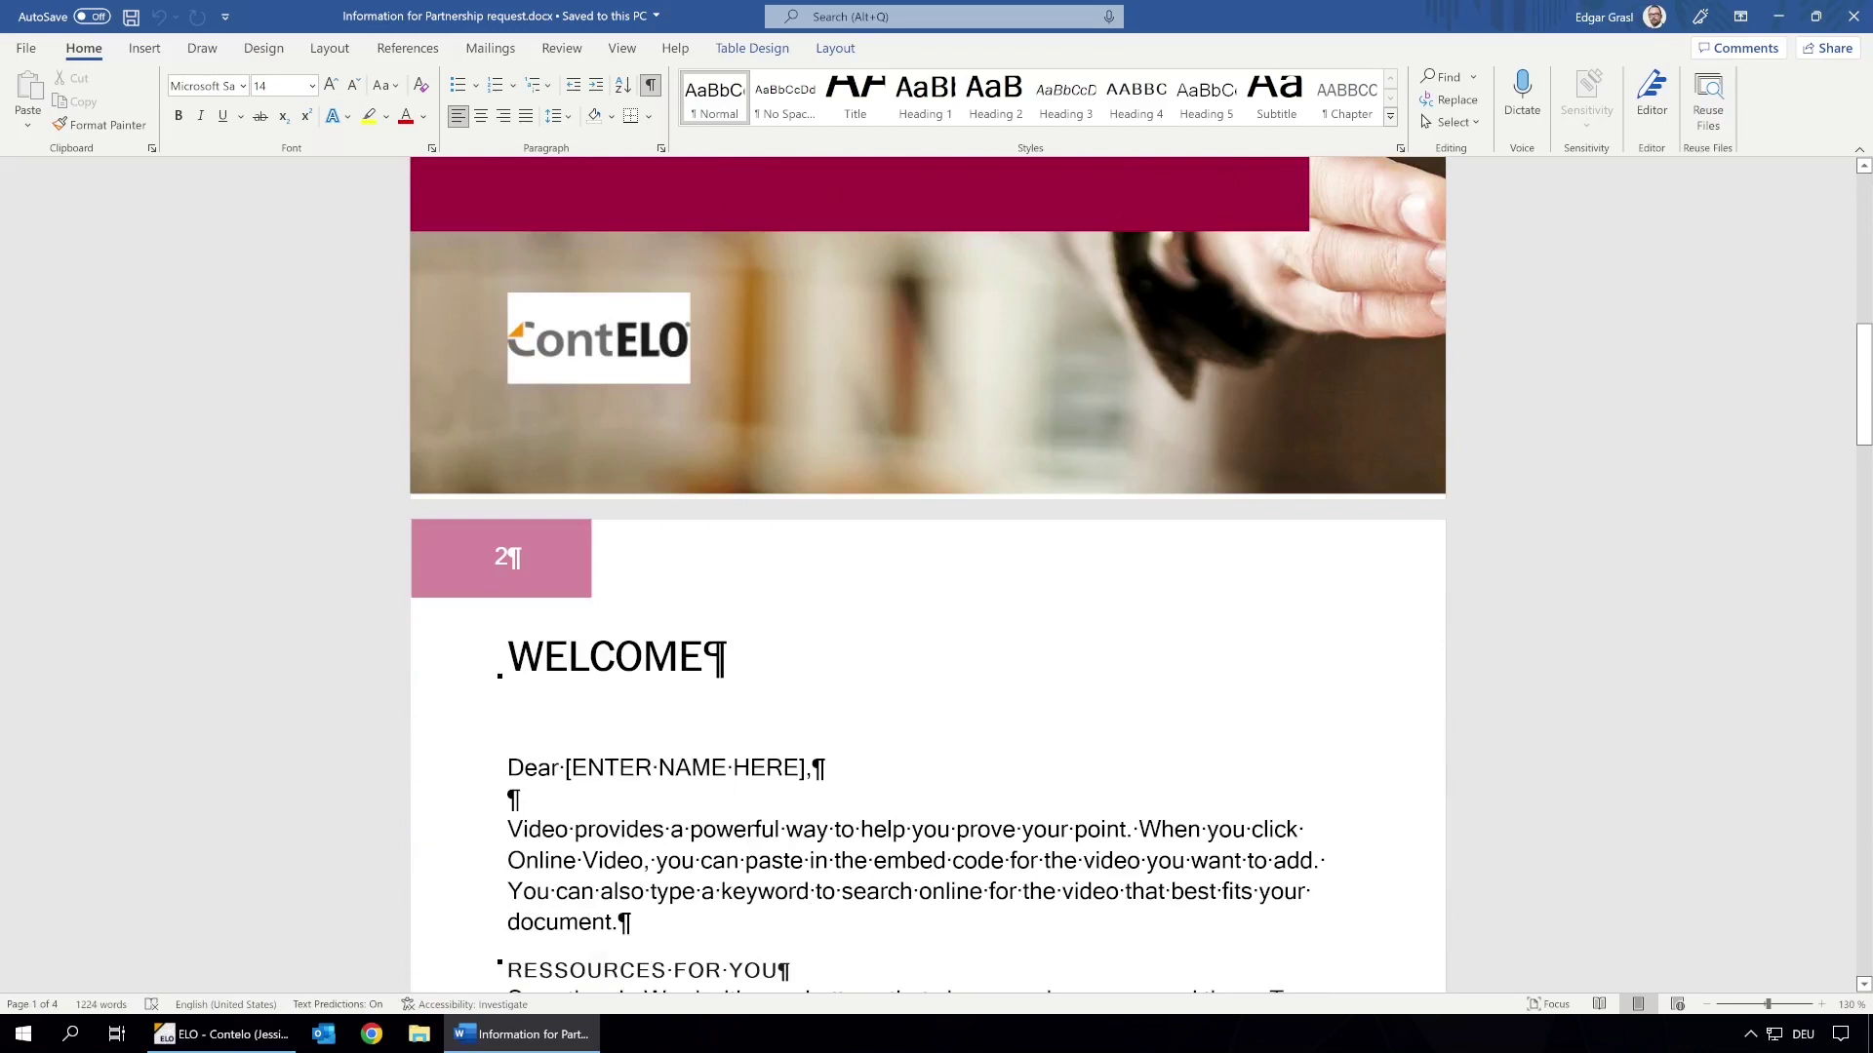
Replace the [ENTER NAME HERE], placeholder in the Dear line with the contact's name, save, and close Word.
key("ctrl+shift+Right")
key("ctrl+shift+Right")
key("ctrl+shift+Right")
key("ctrl+shift+Right")
key("ctrl+shift+Right")
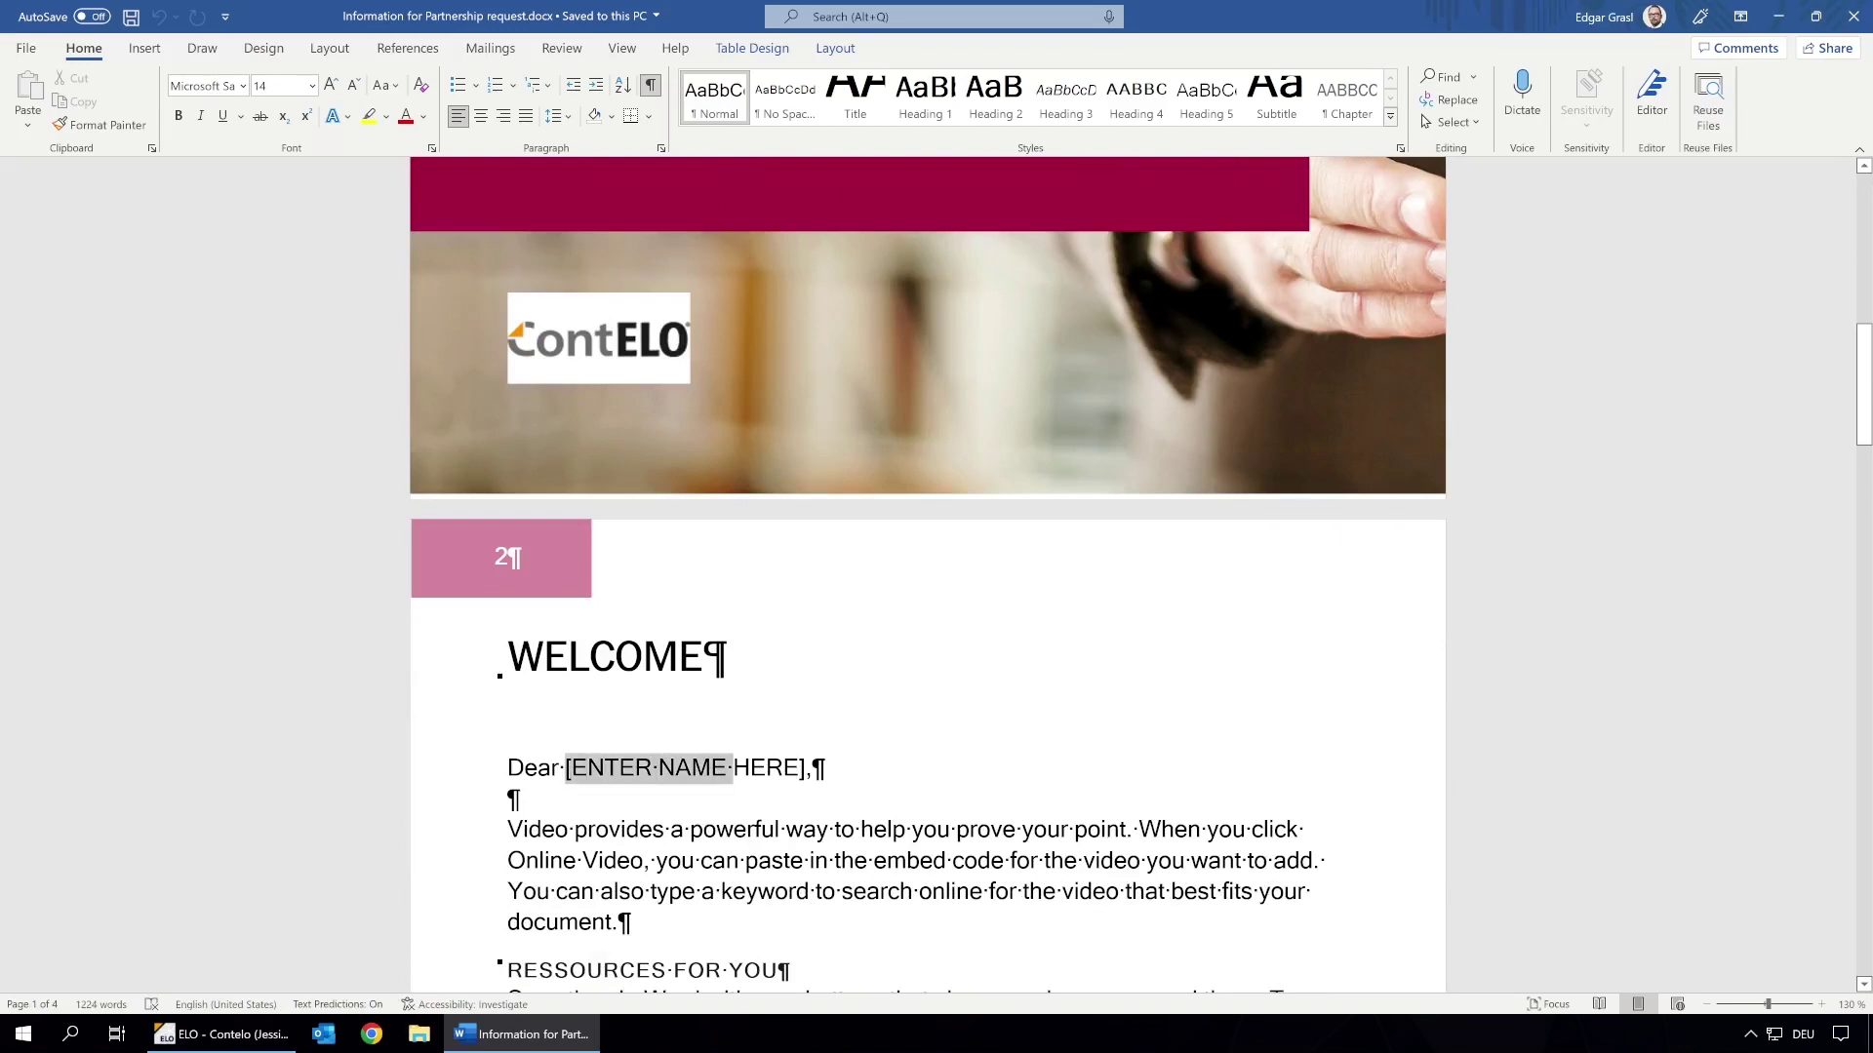
left_click_drag(565, 768, 809, 775)
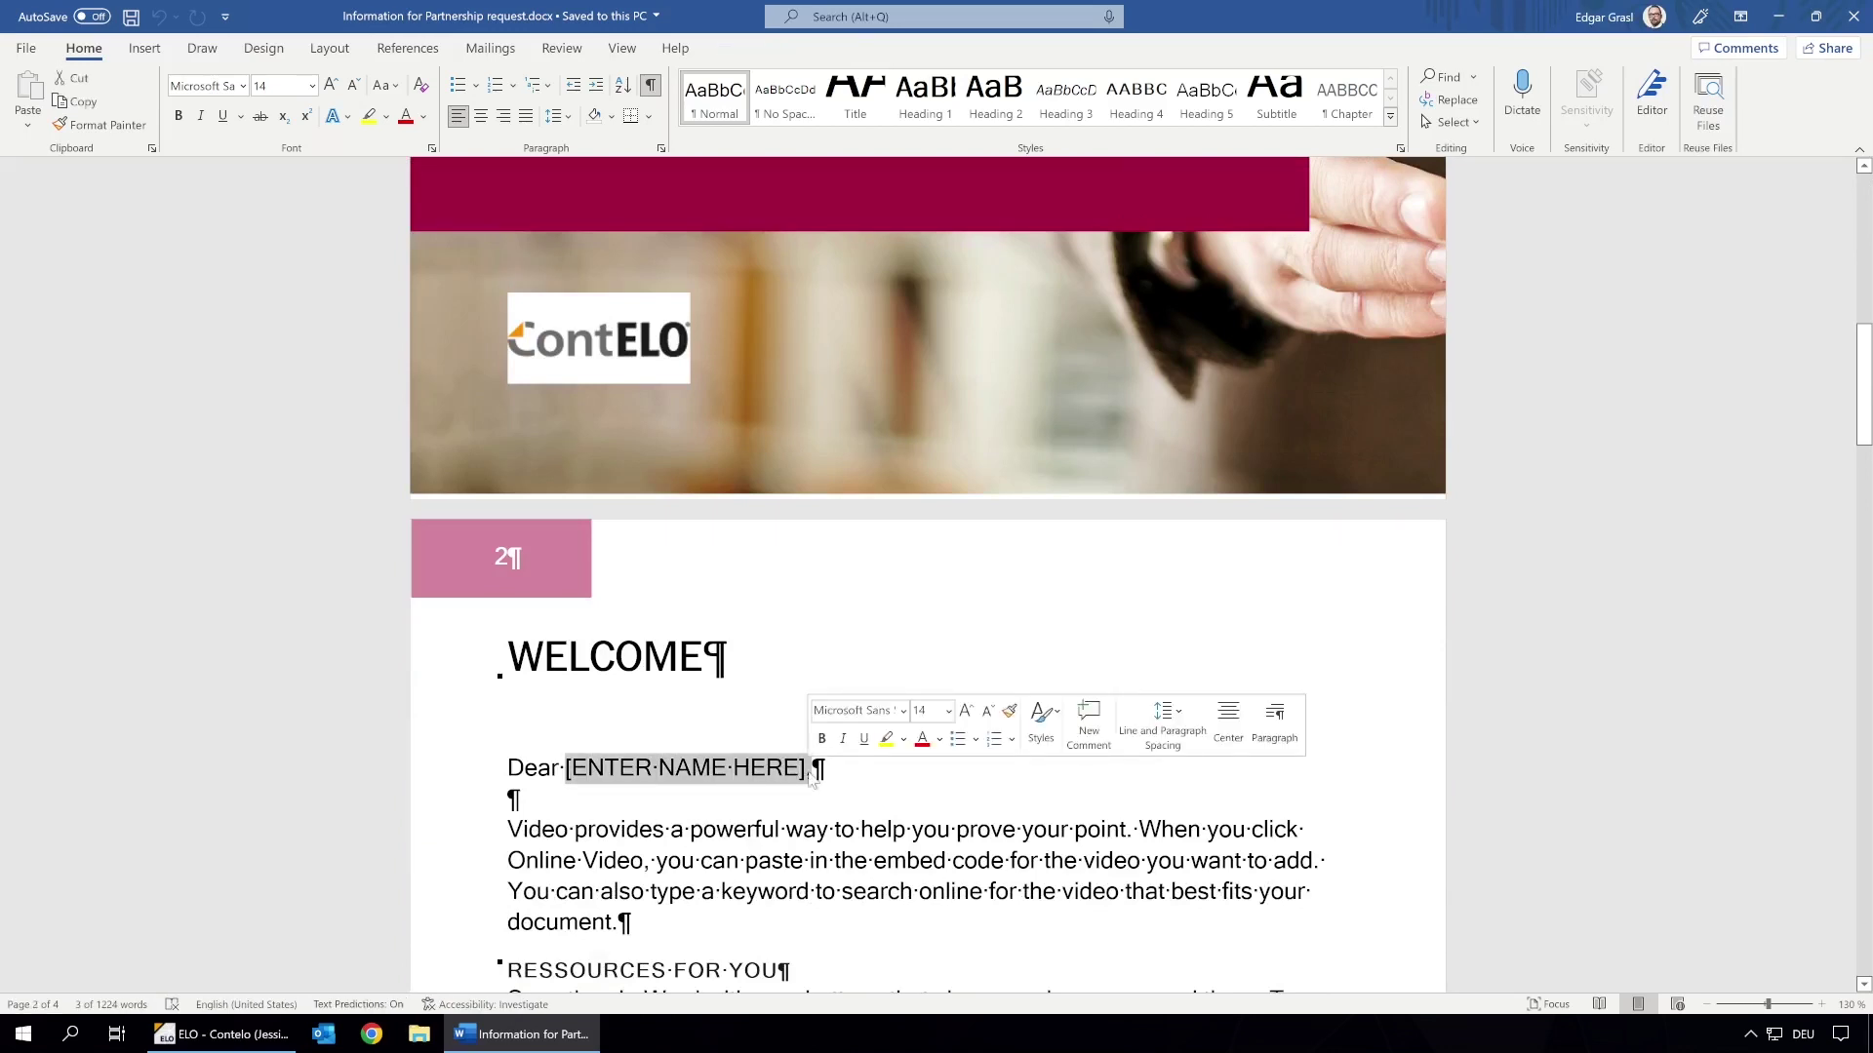
type("Mrs. ")
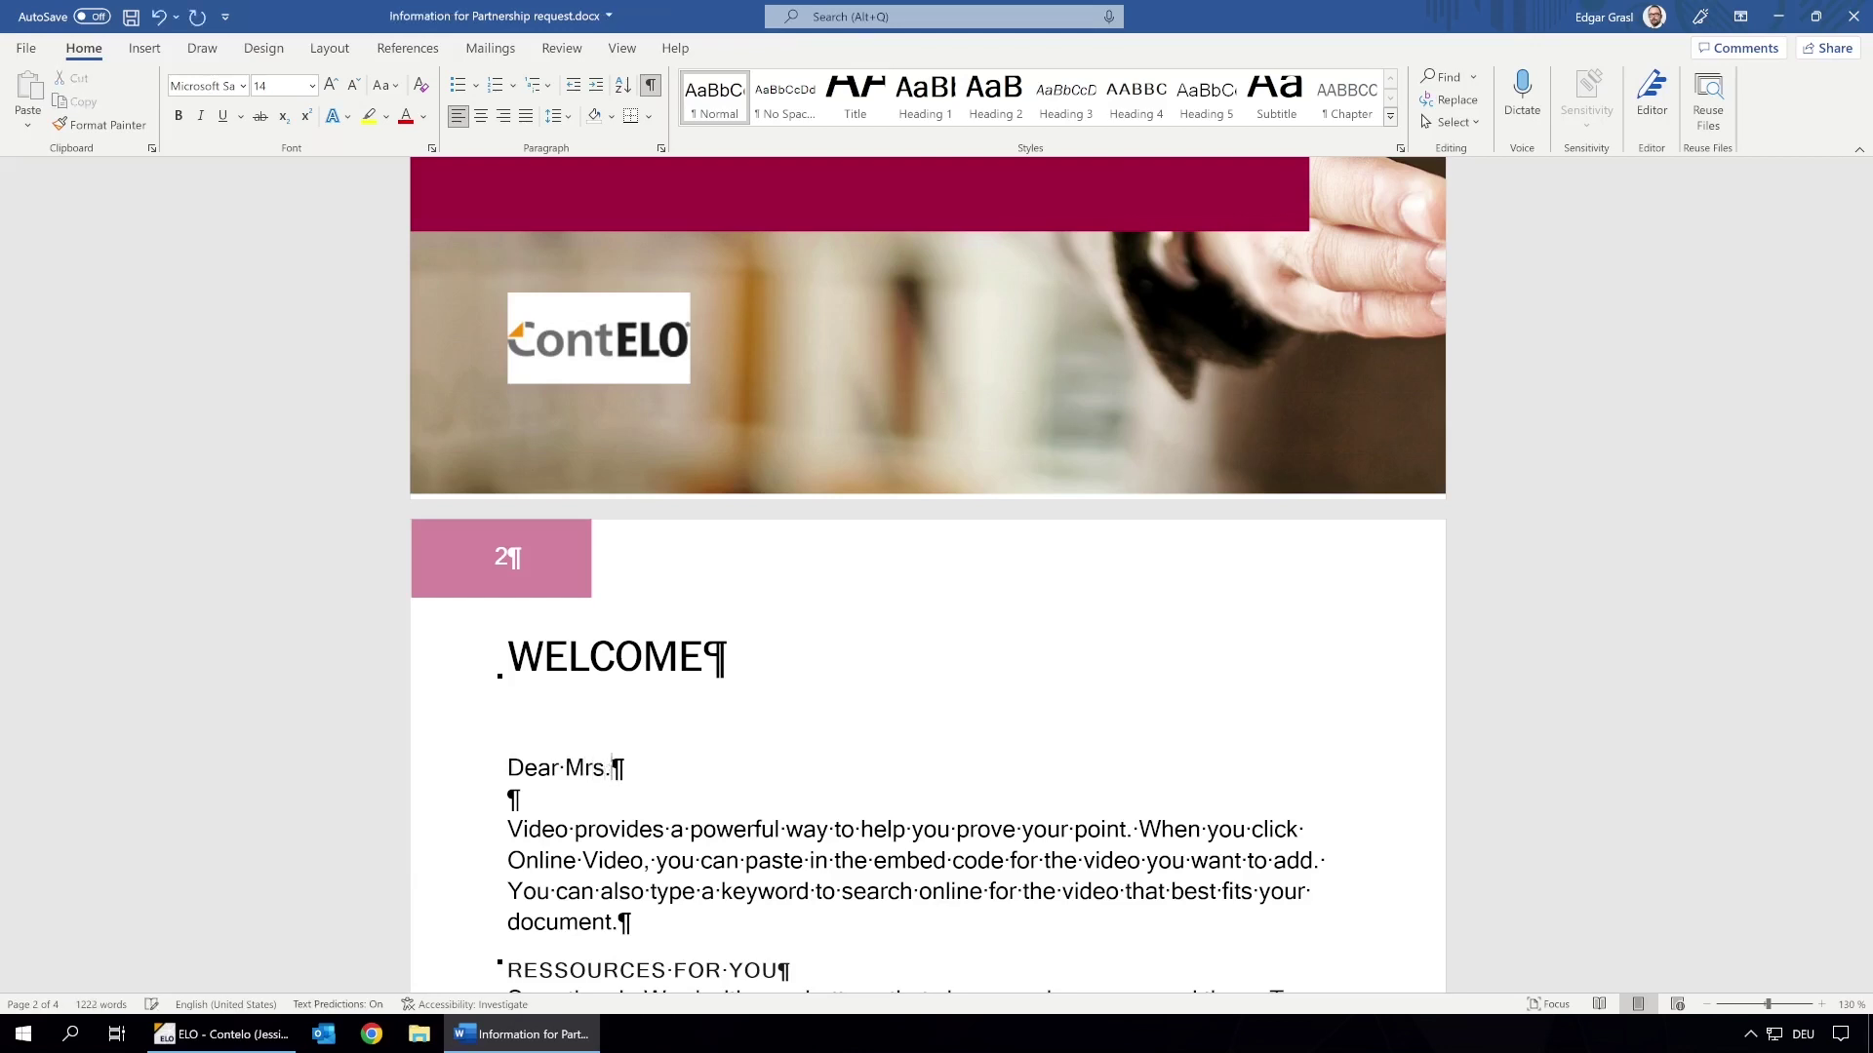
type("Allen,")
left_click(132, 16)
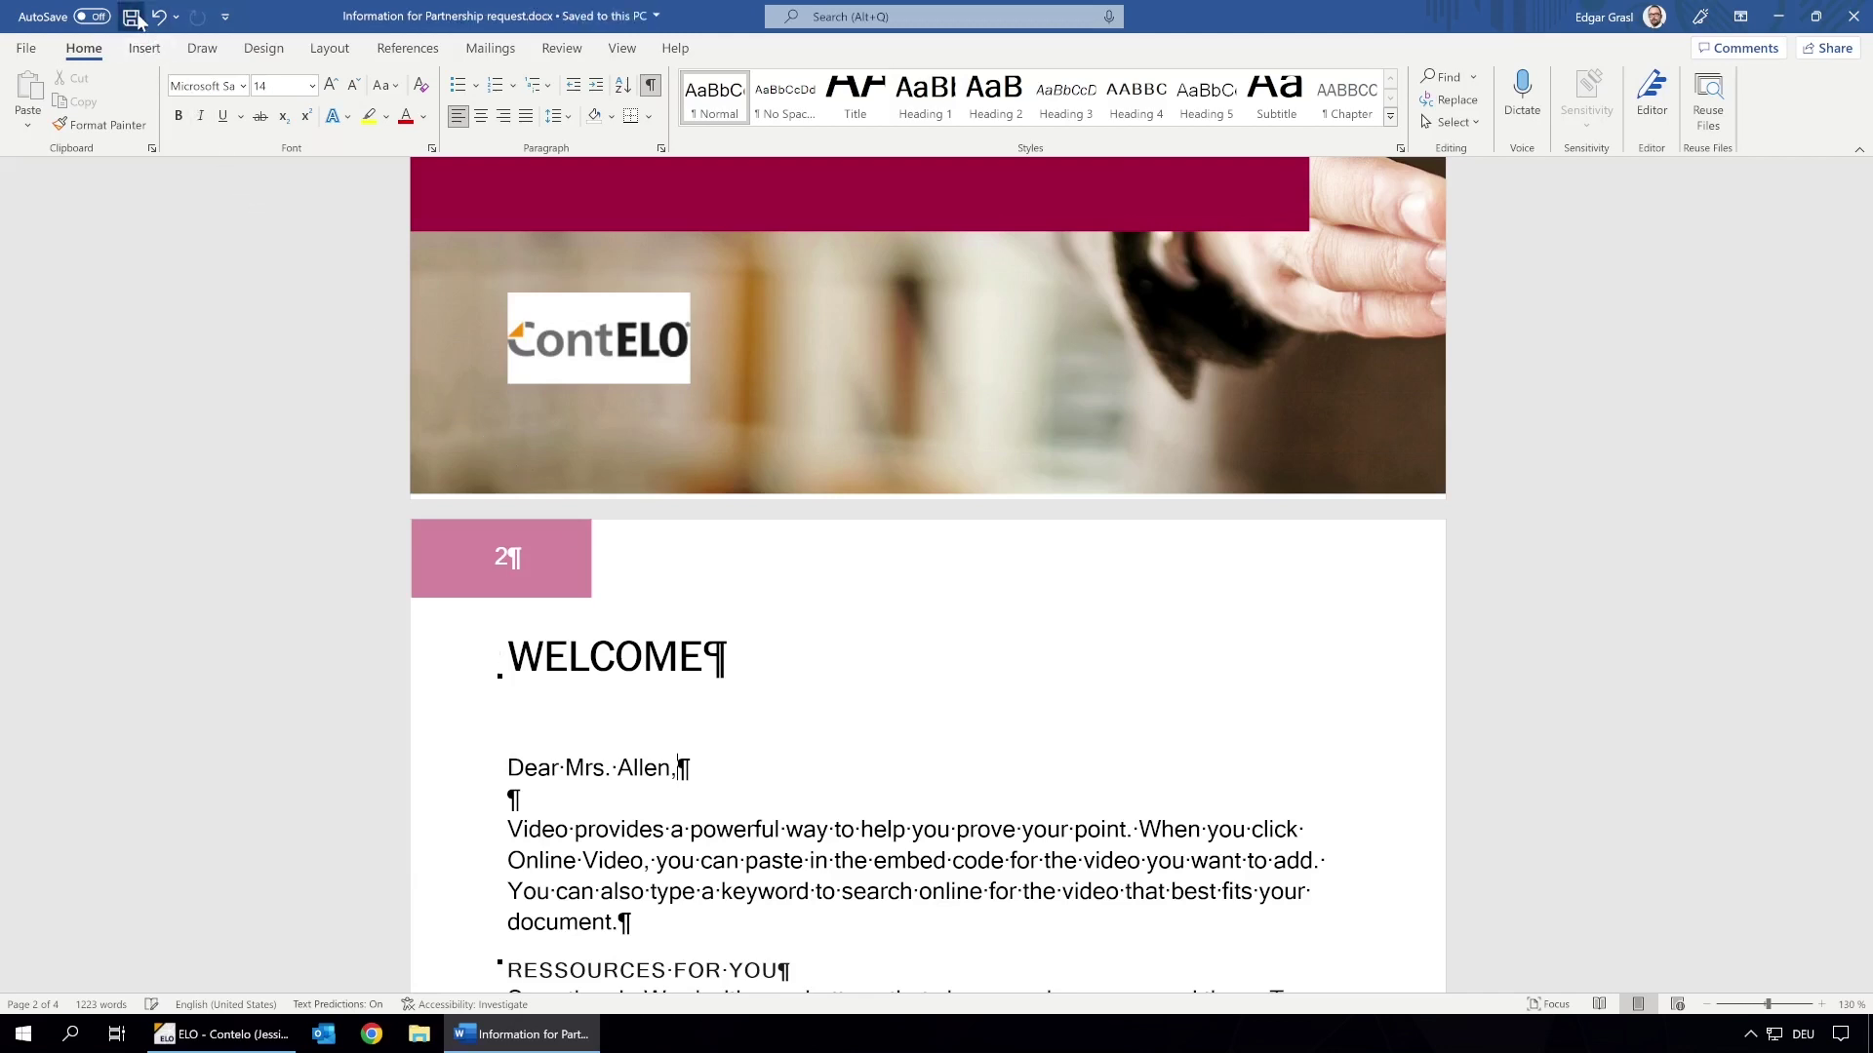
left_click(1856, 16)
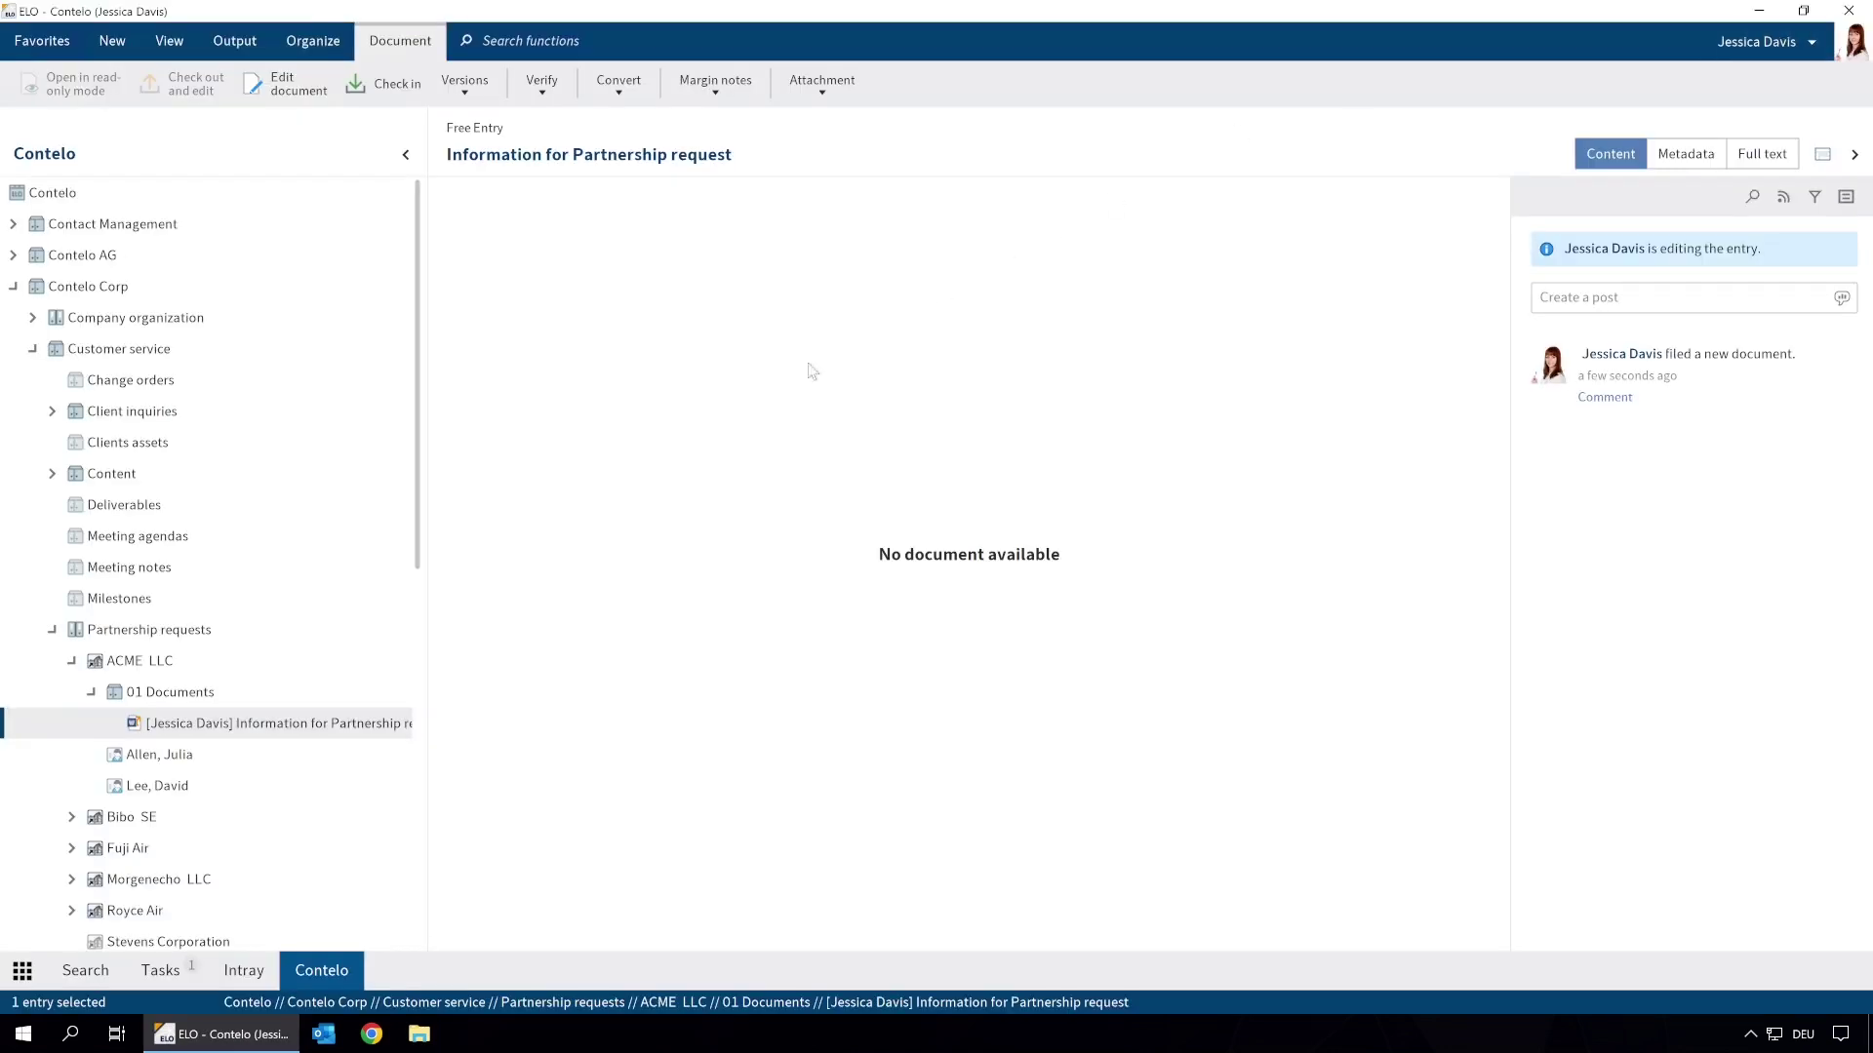
Check in the edited Information for Partnership request letter, review its preview, and return to 01 Documents.
right_click(343, 725)
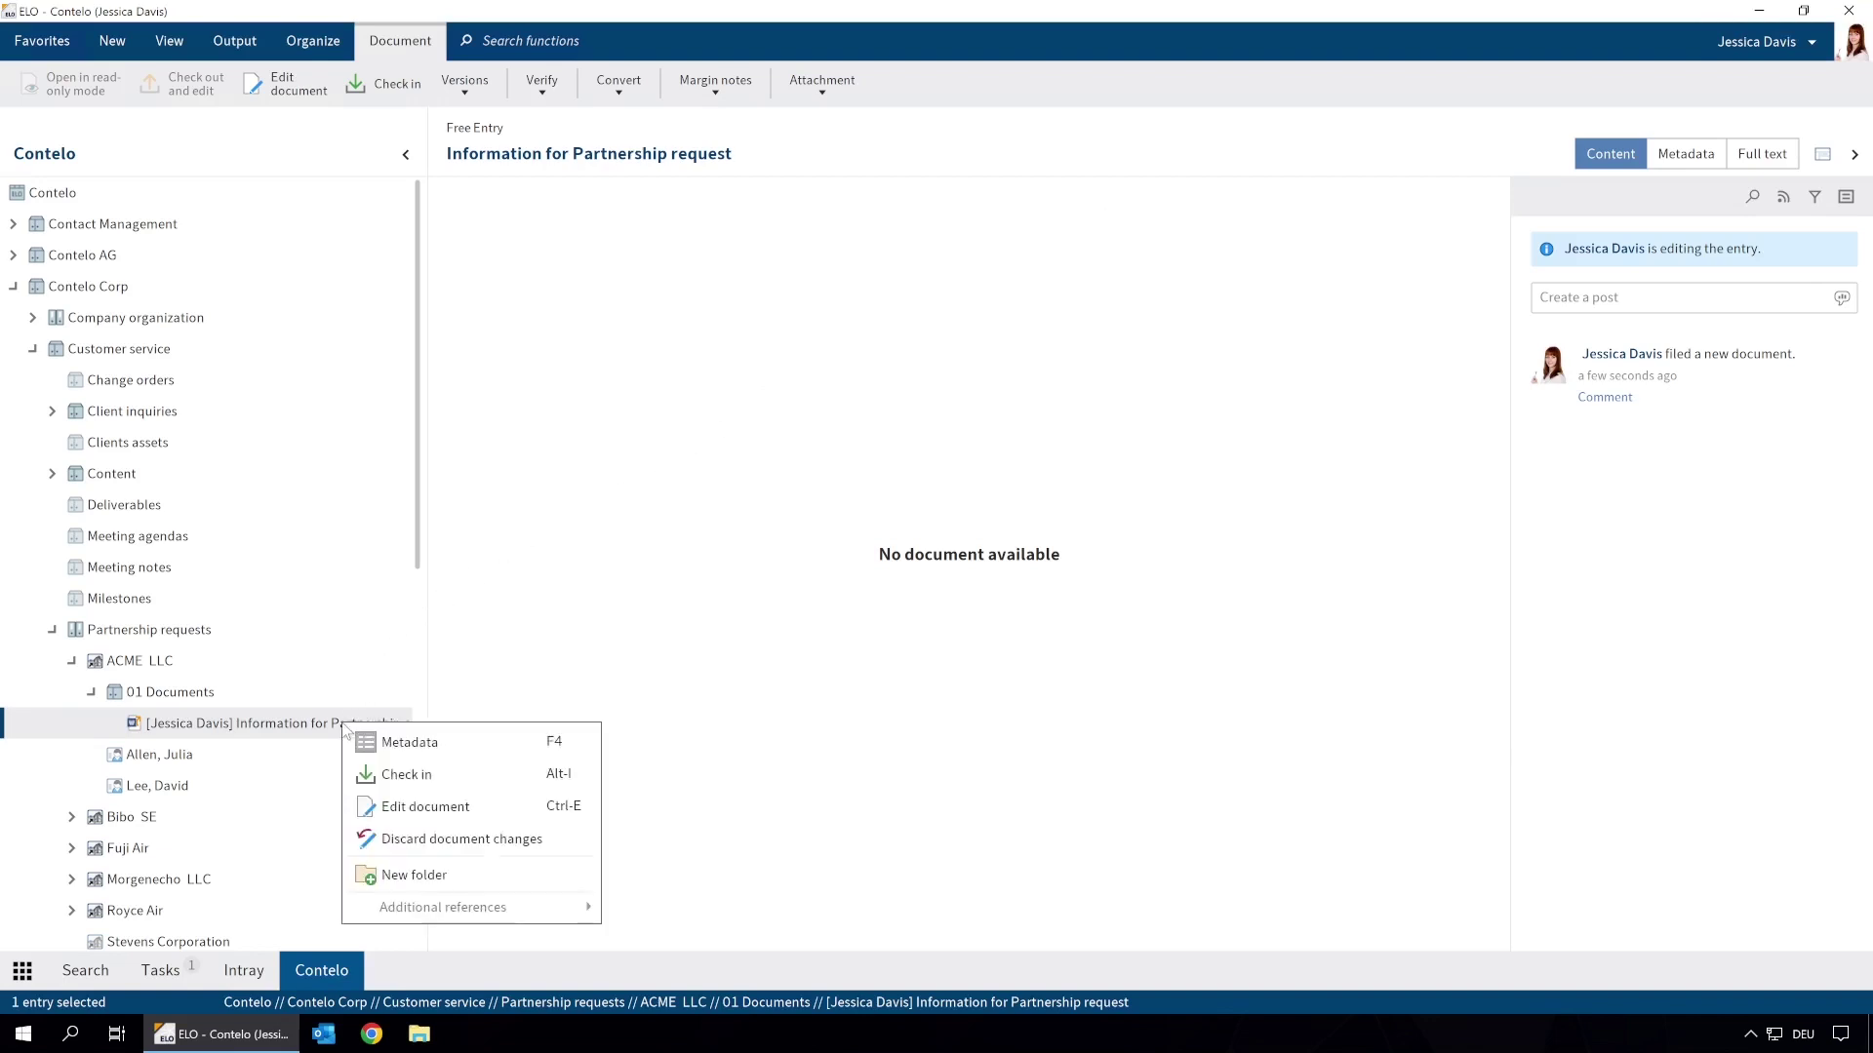
left_click(387, 775)
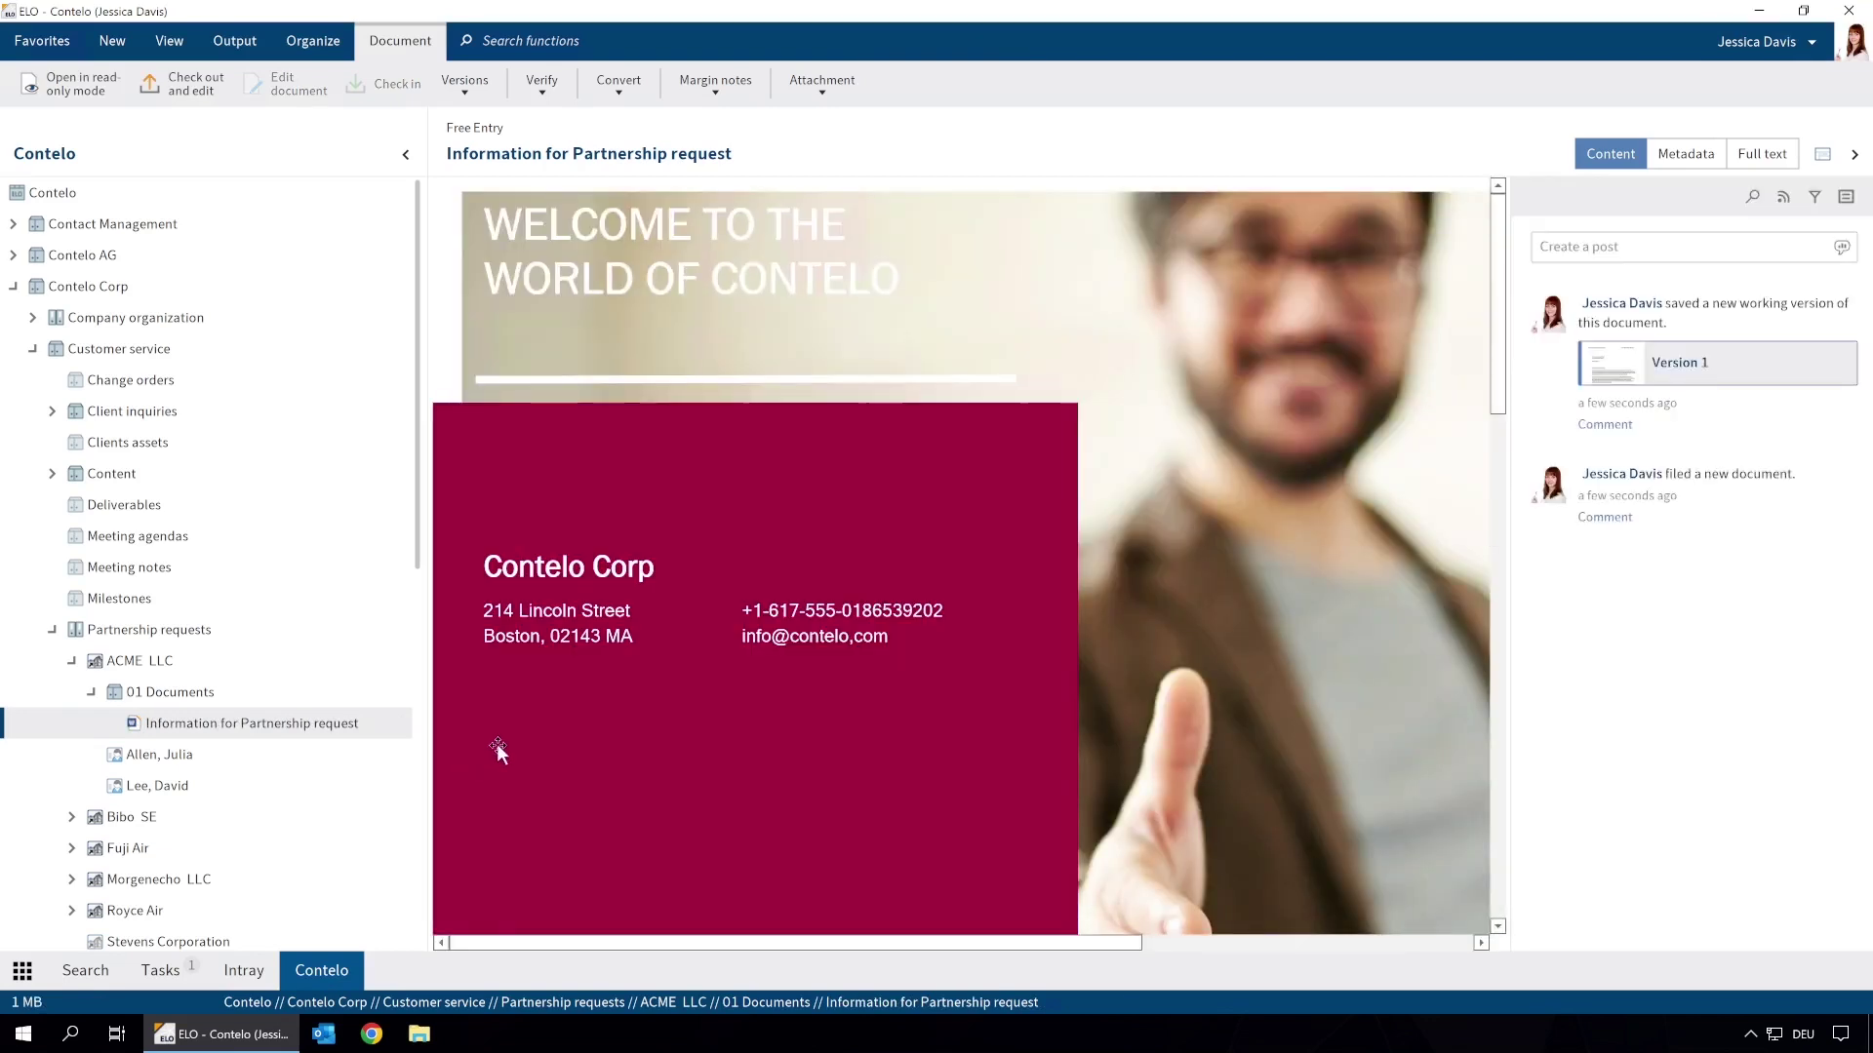
scroll(1124, 651, "down", 5)
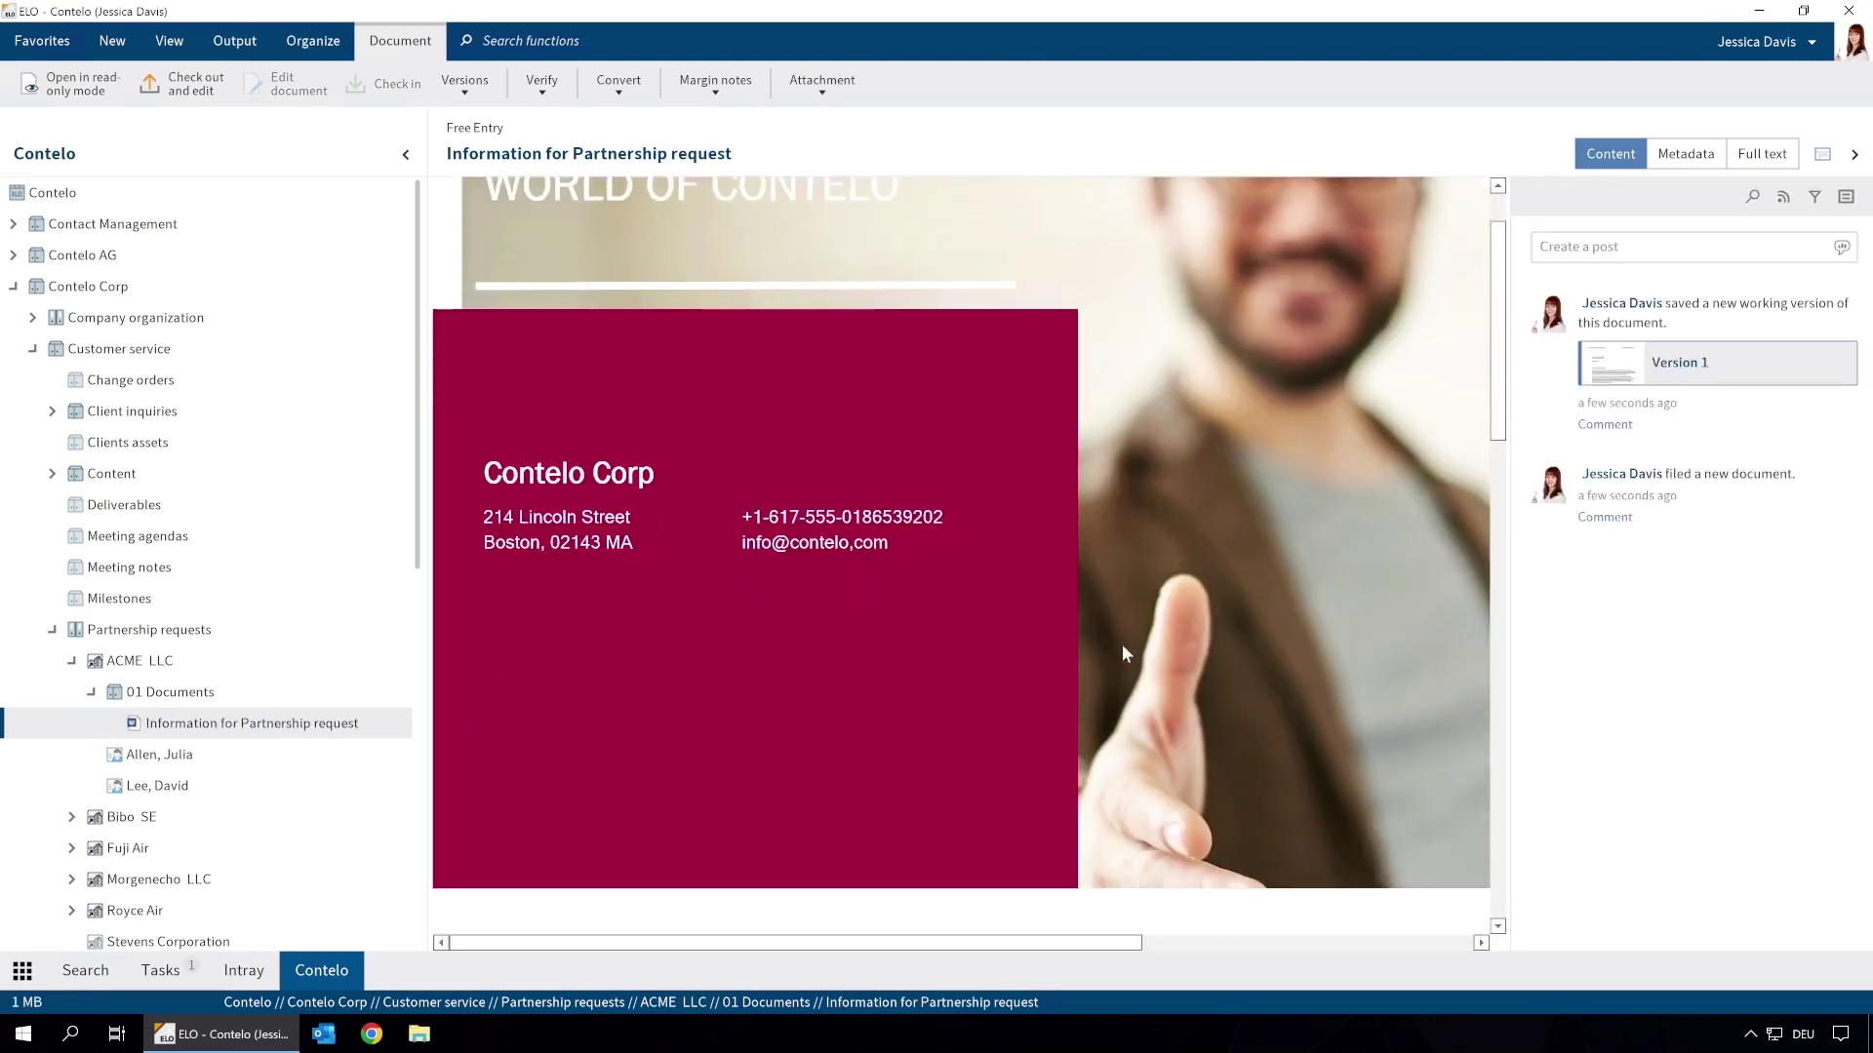
scroll(1121, 643, "down", 3)
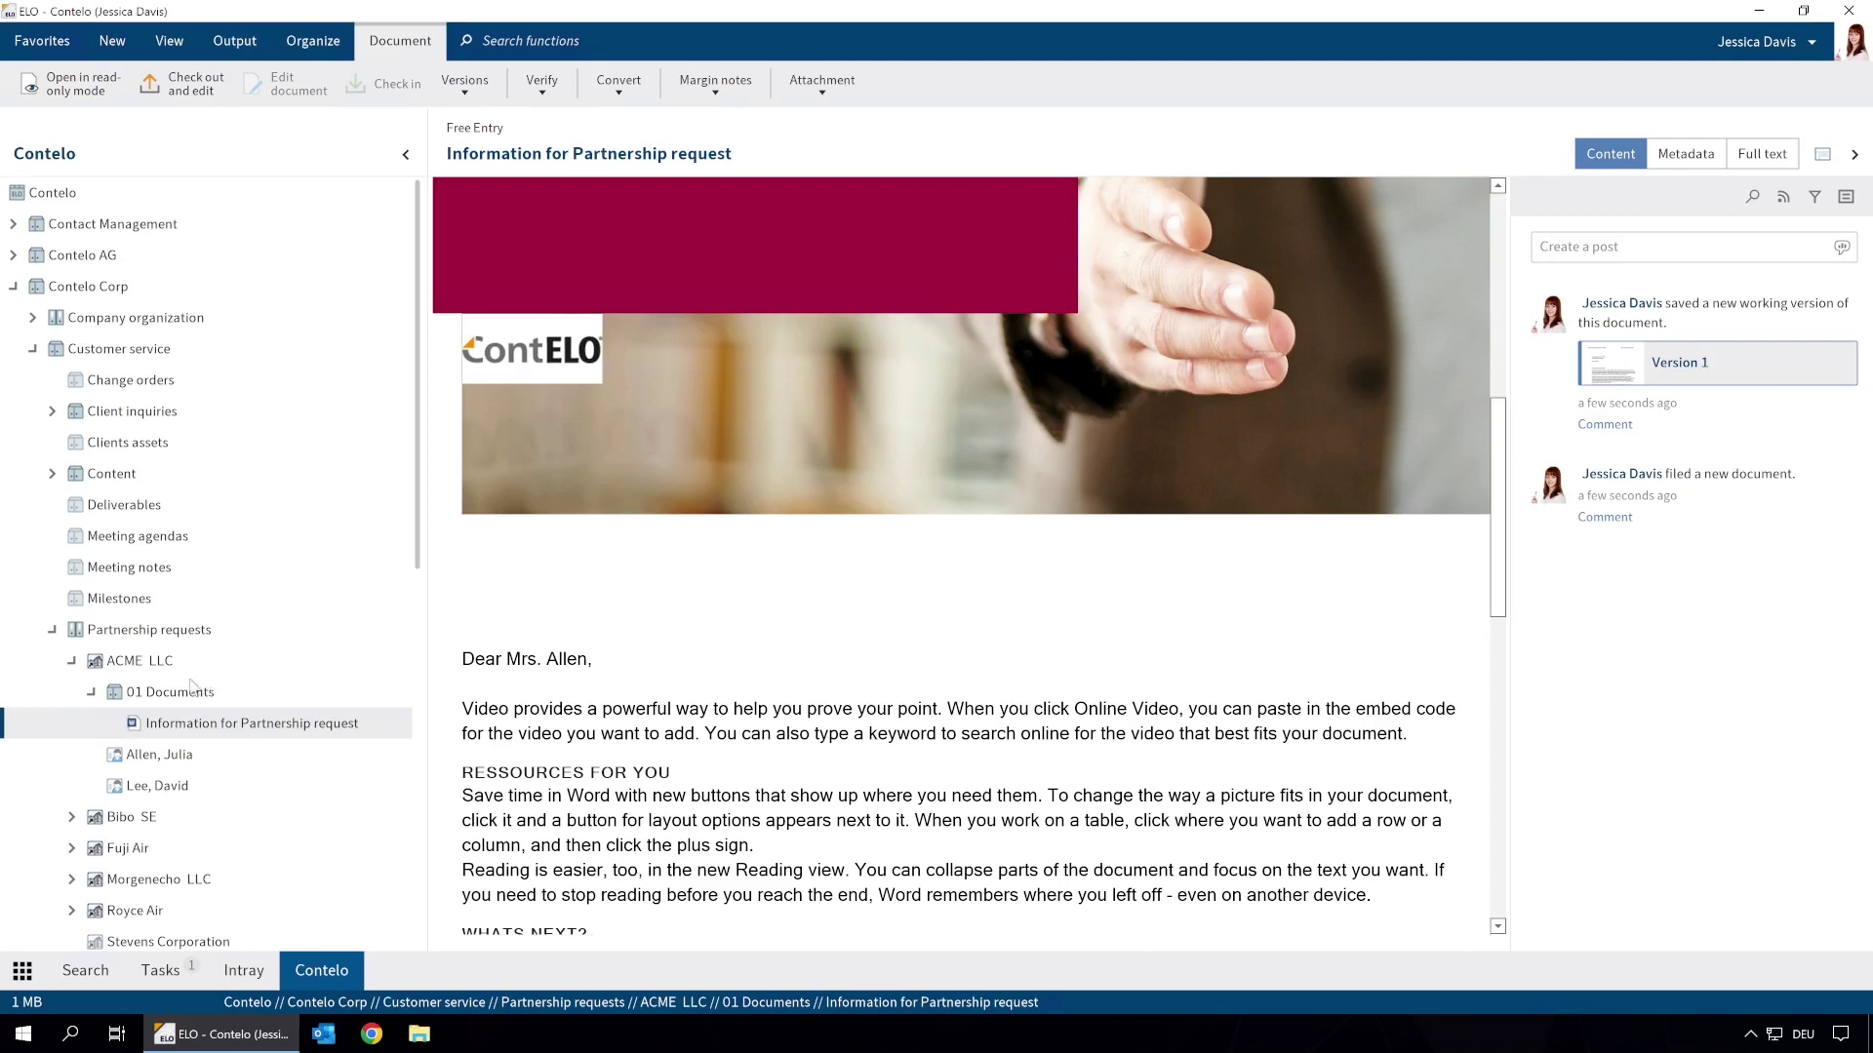
left_click(180, 692)
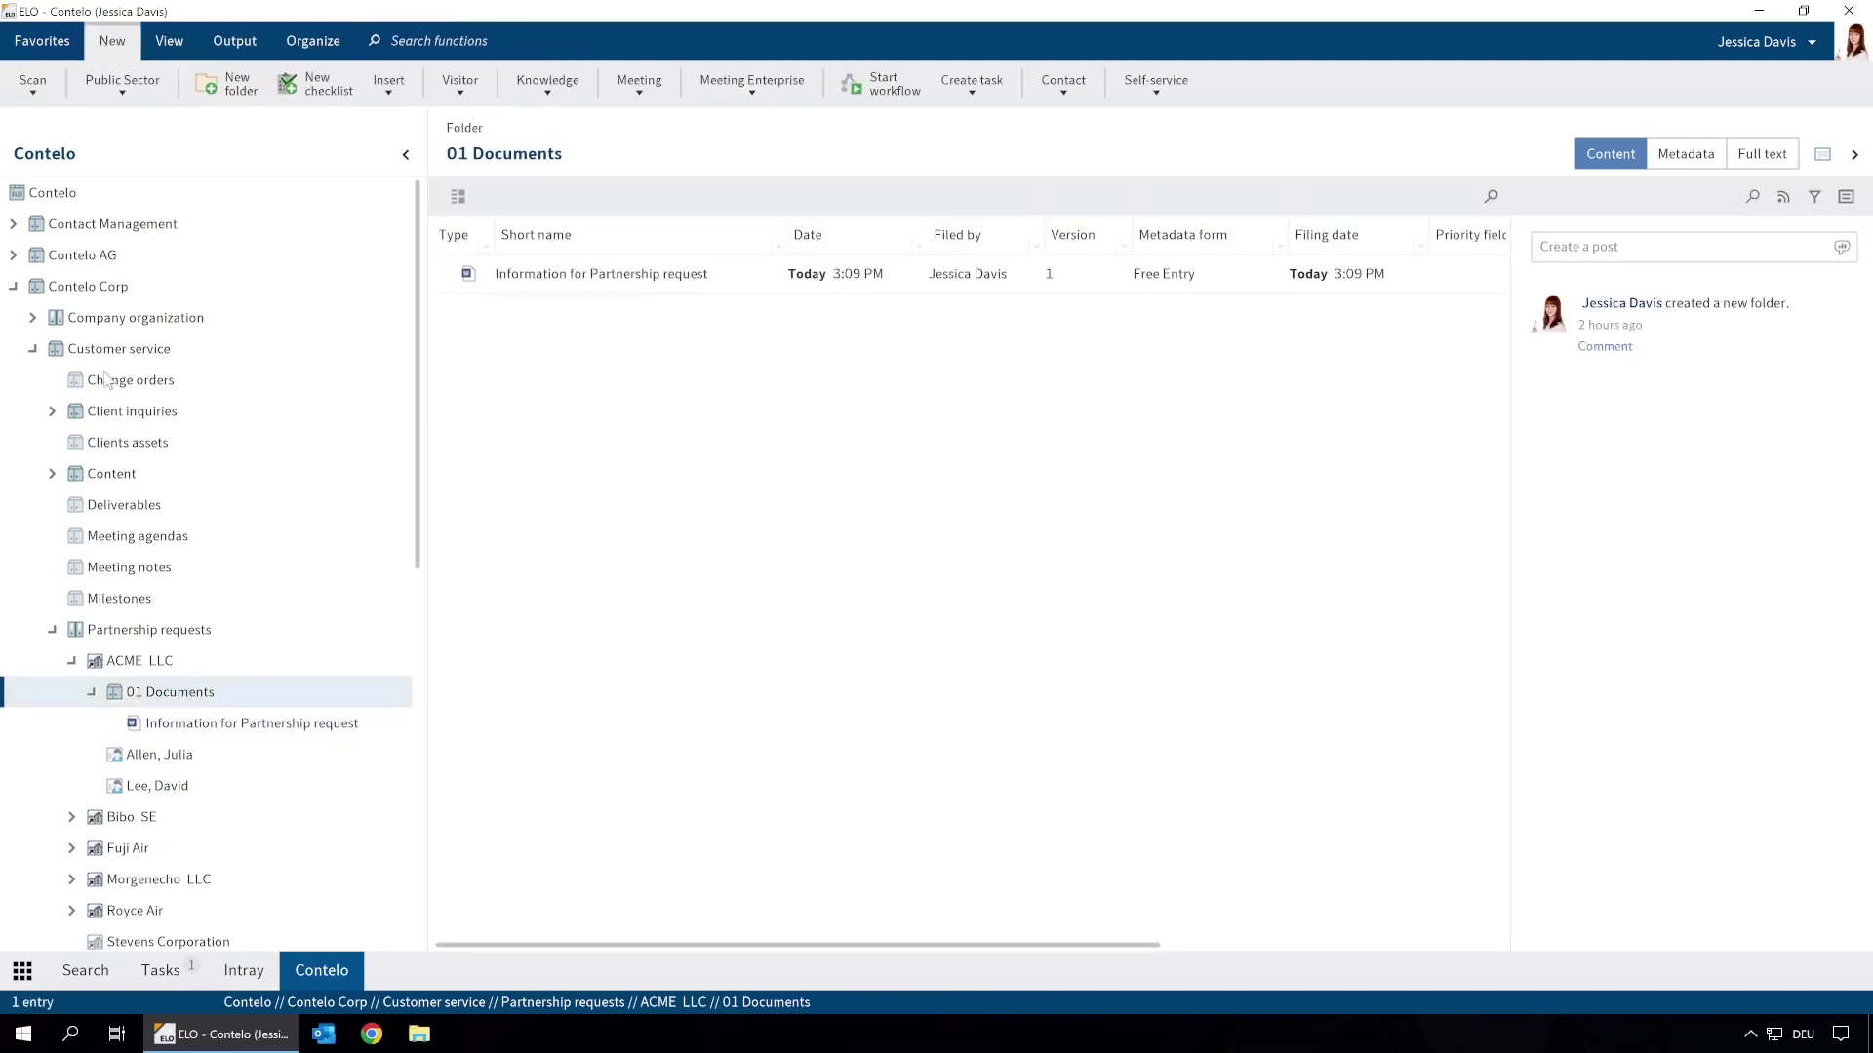
Expand Company organization › Presentations and open the Contelo Corp Company presentation.
left_click(32, 317)
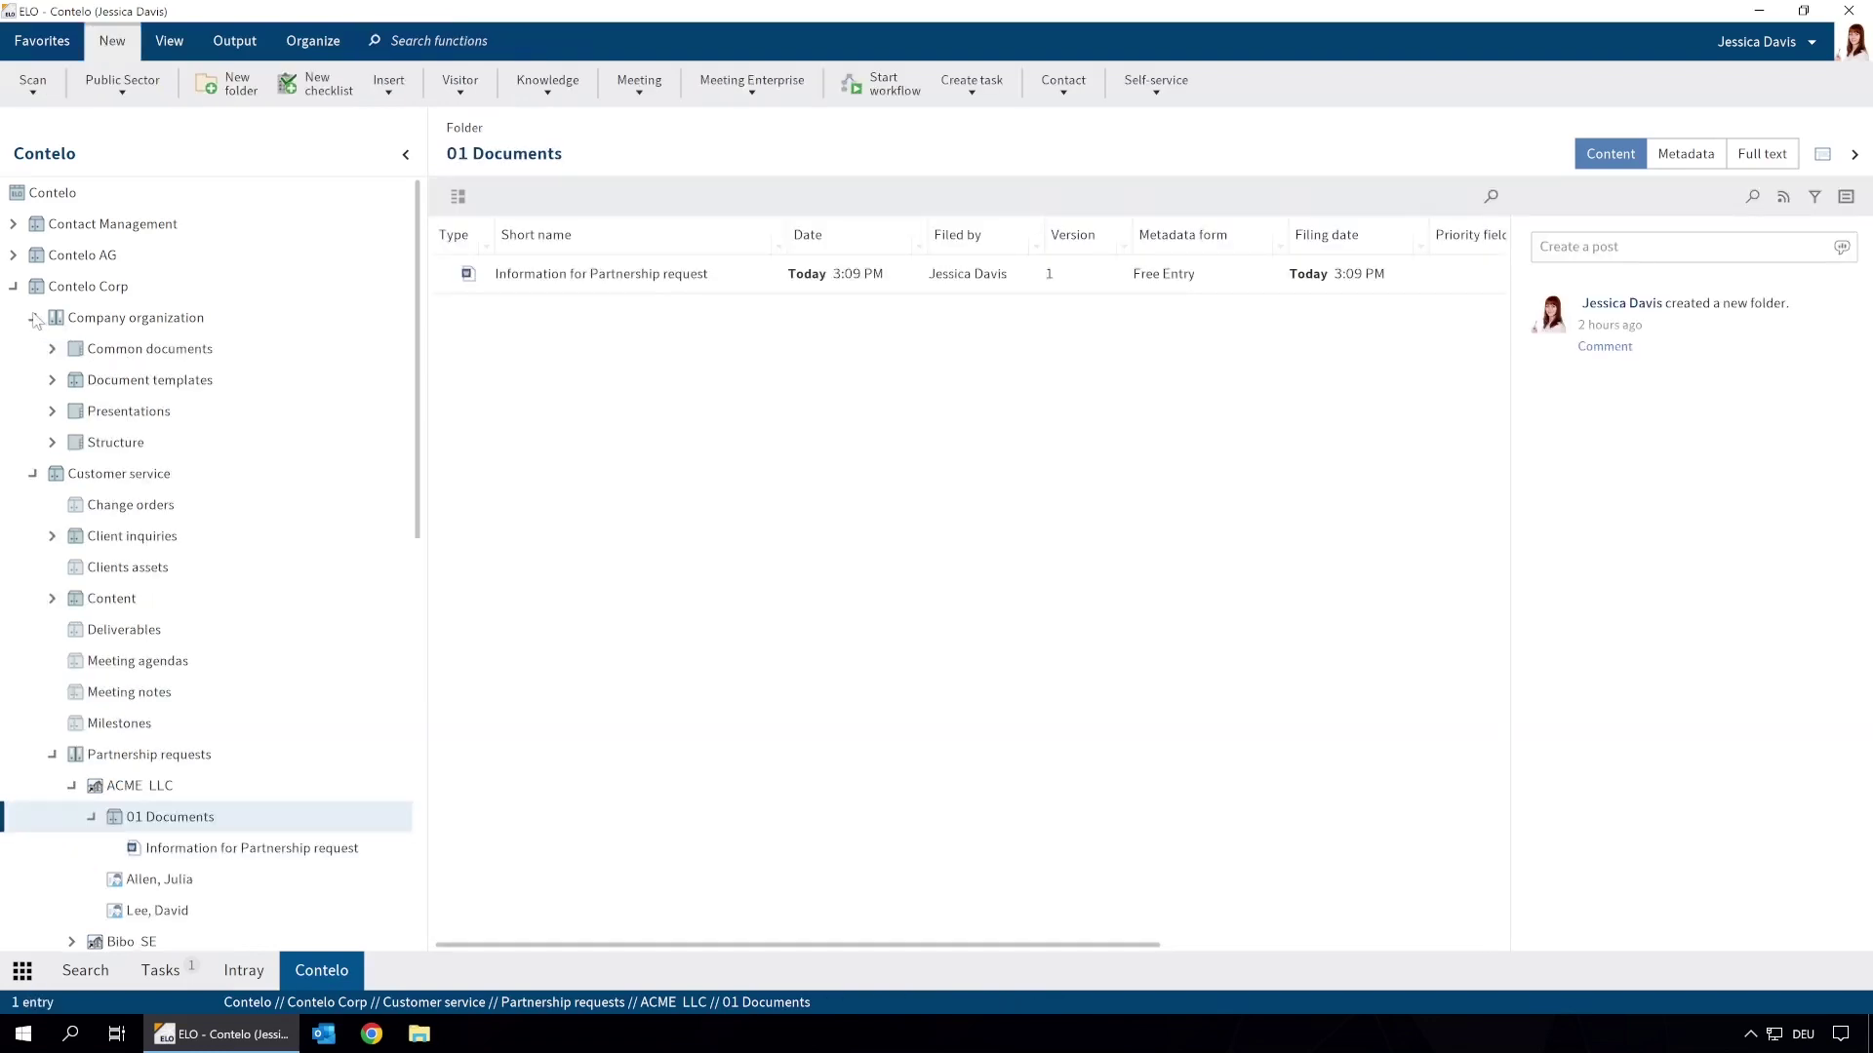
left_click(52, 411)
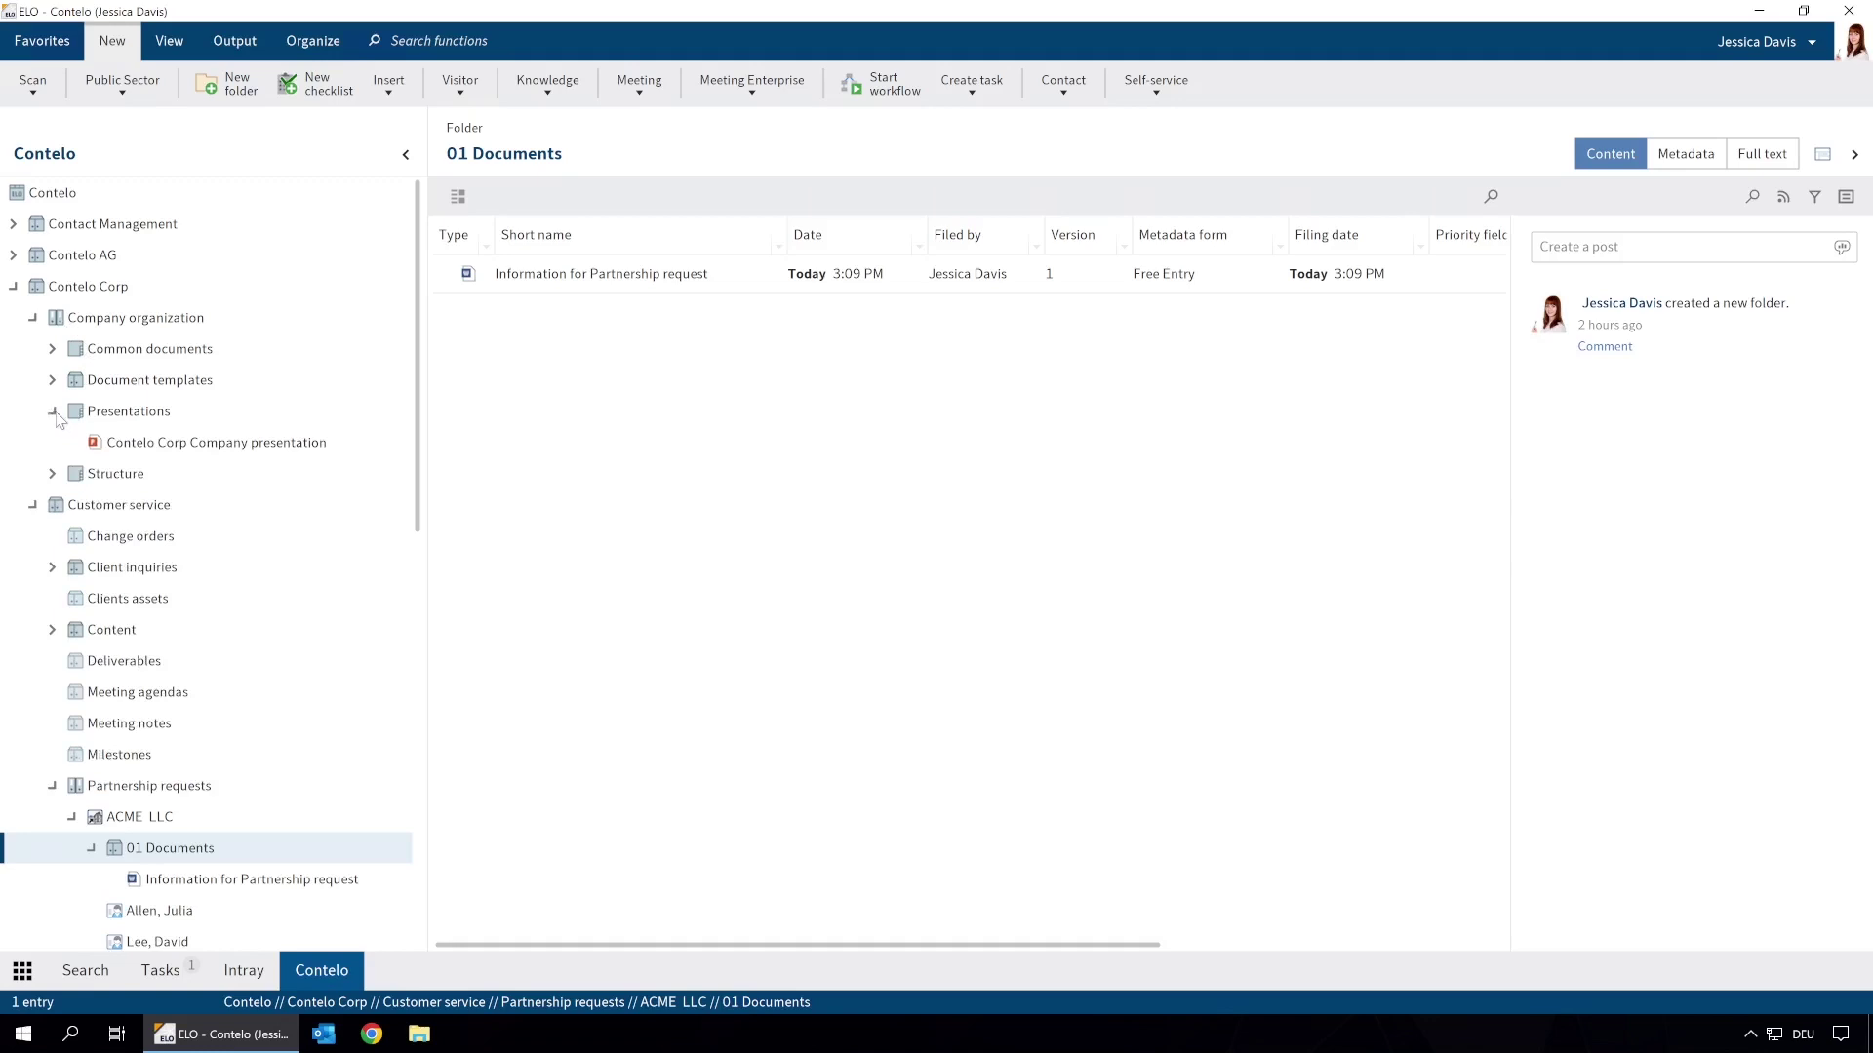
left_click(130, 444)
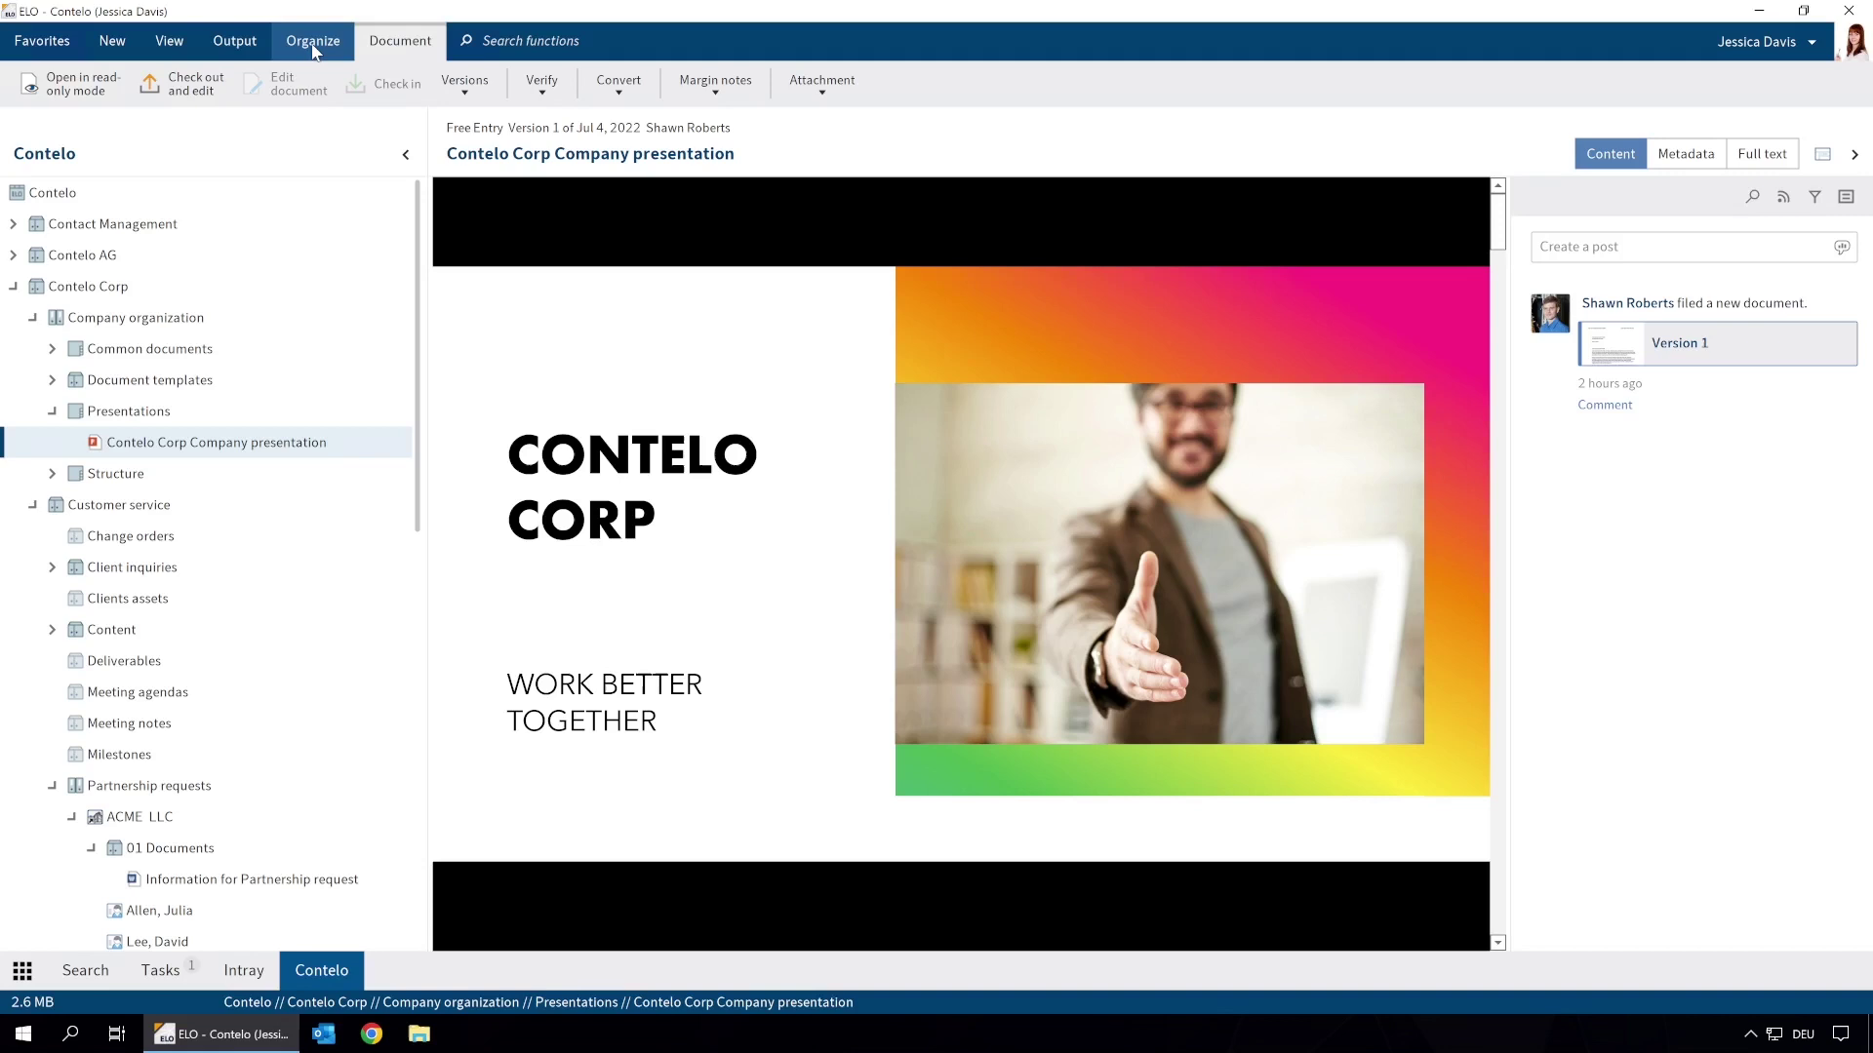
Copy the Contelo Corp Company presentation into ACME LLC's 01 Documents folder, keeping its original name.
left_click(314, 48)
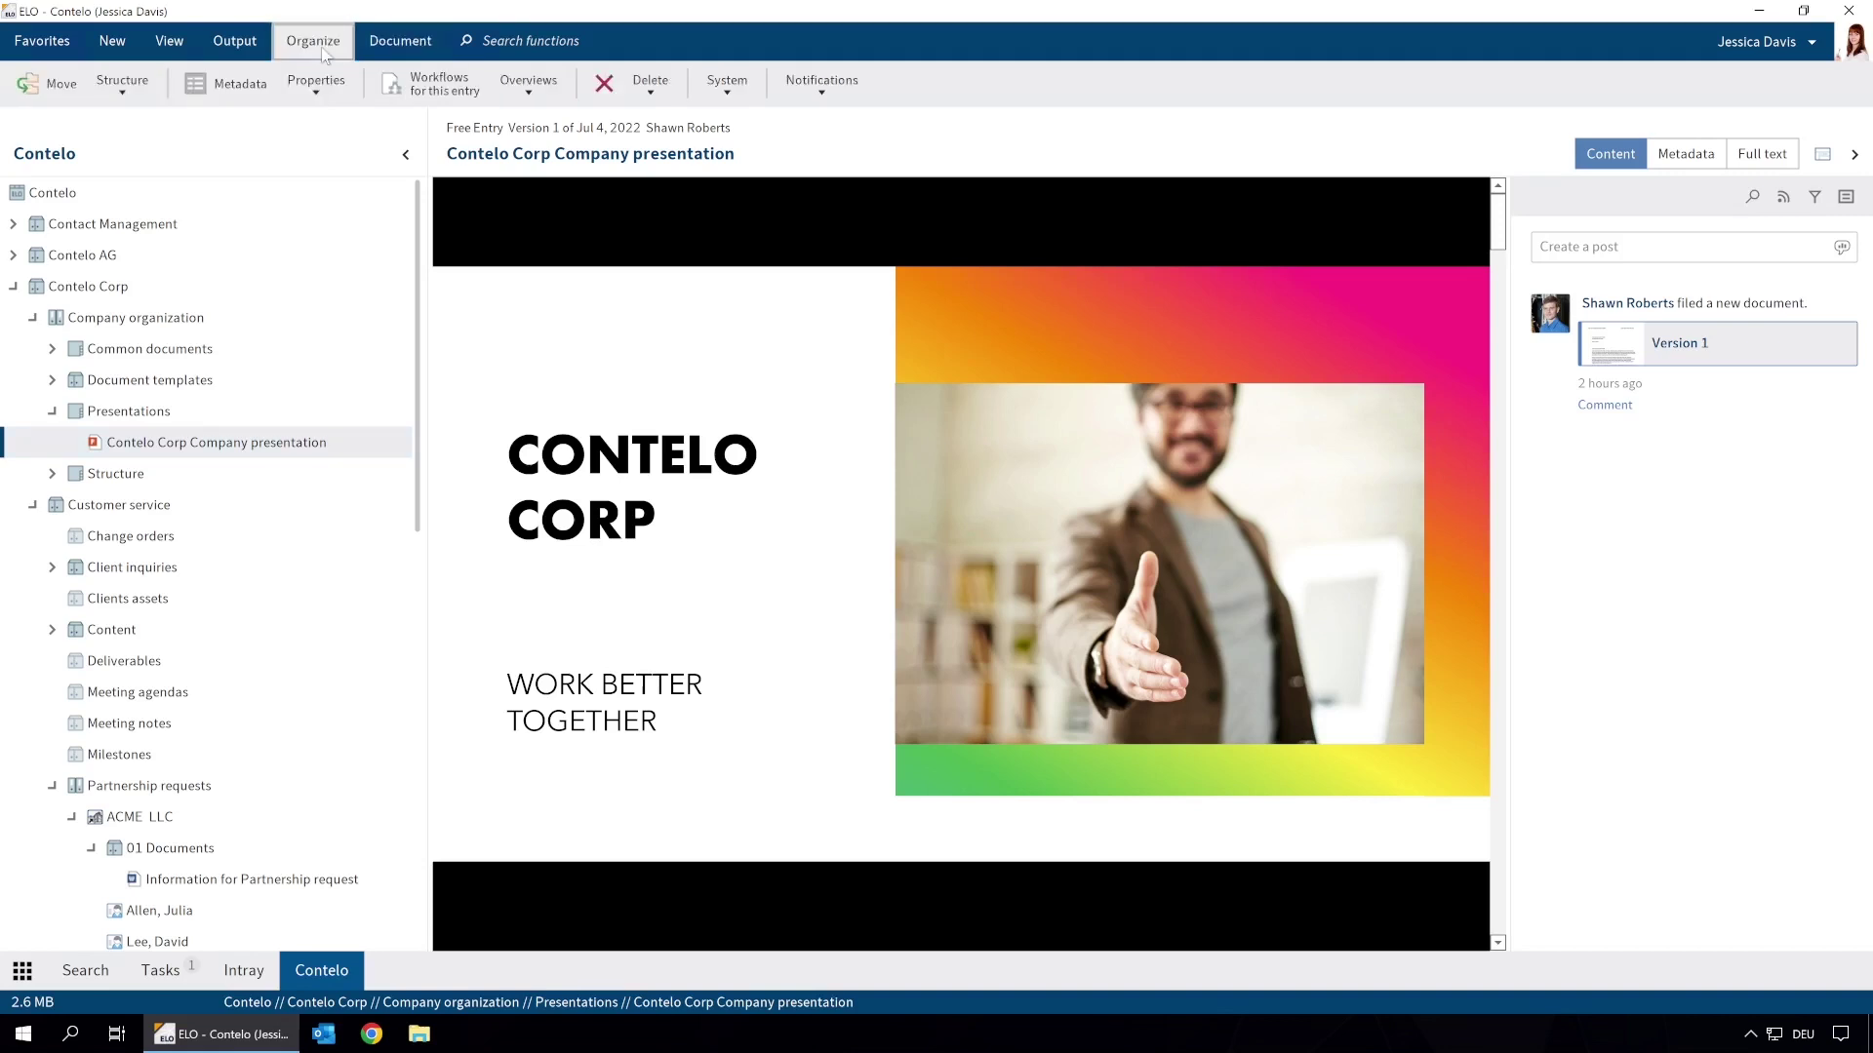
left_click(111, 98)
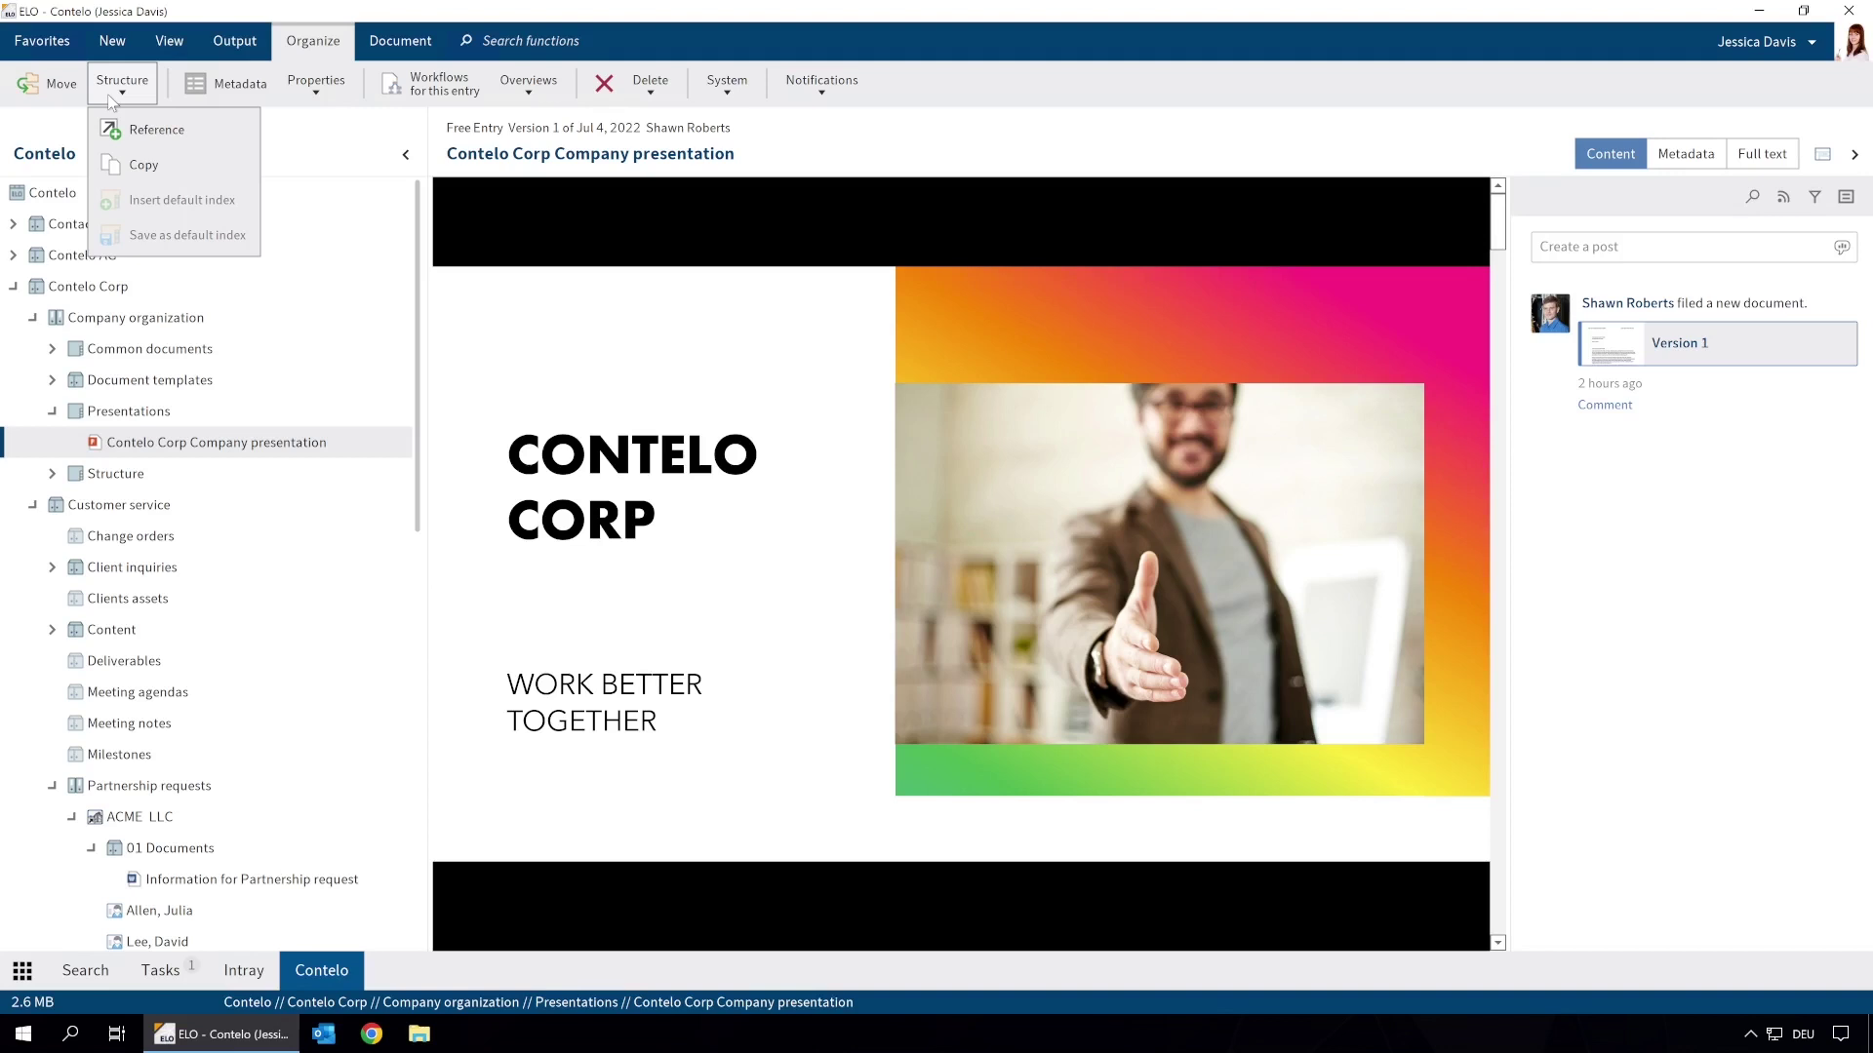
left_click(135, 166)
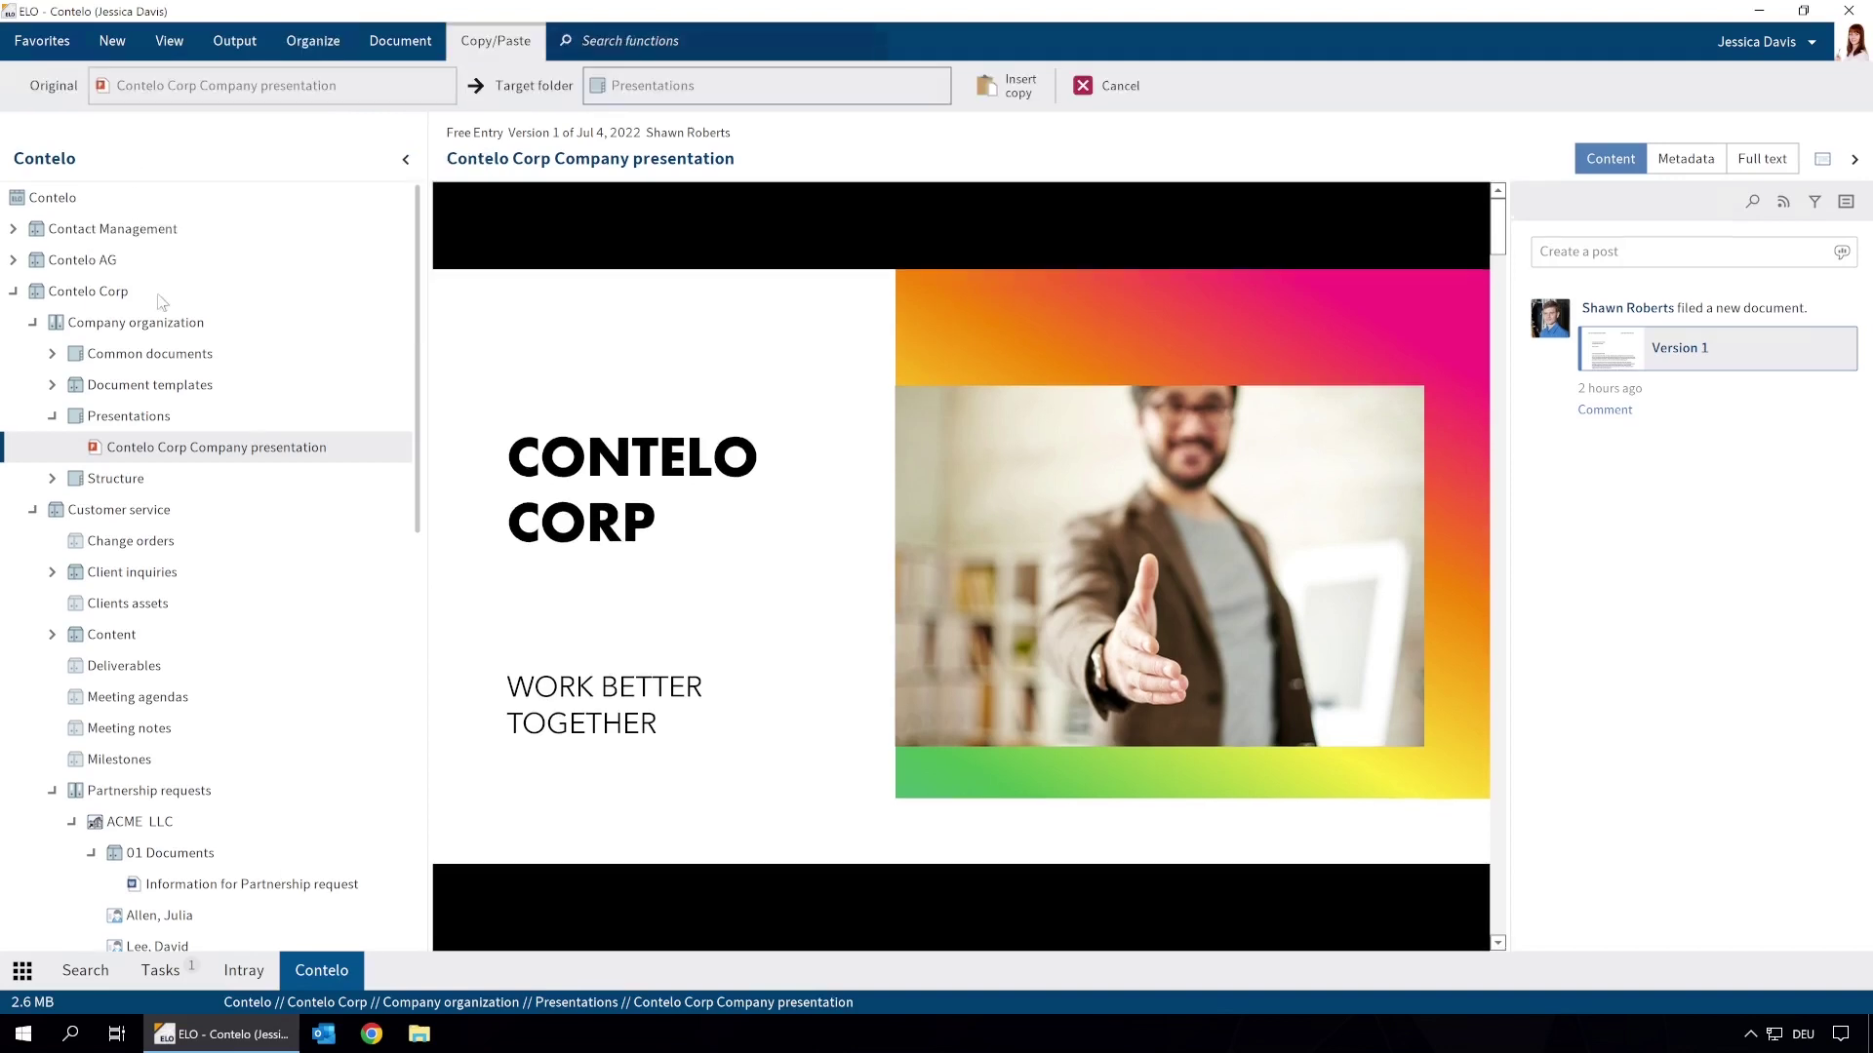
left_click(171, 854)
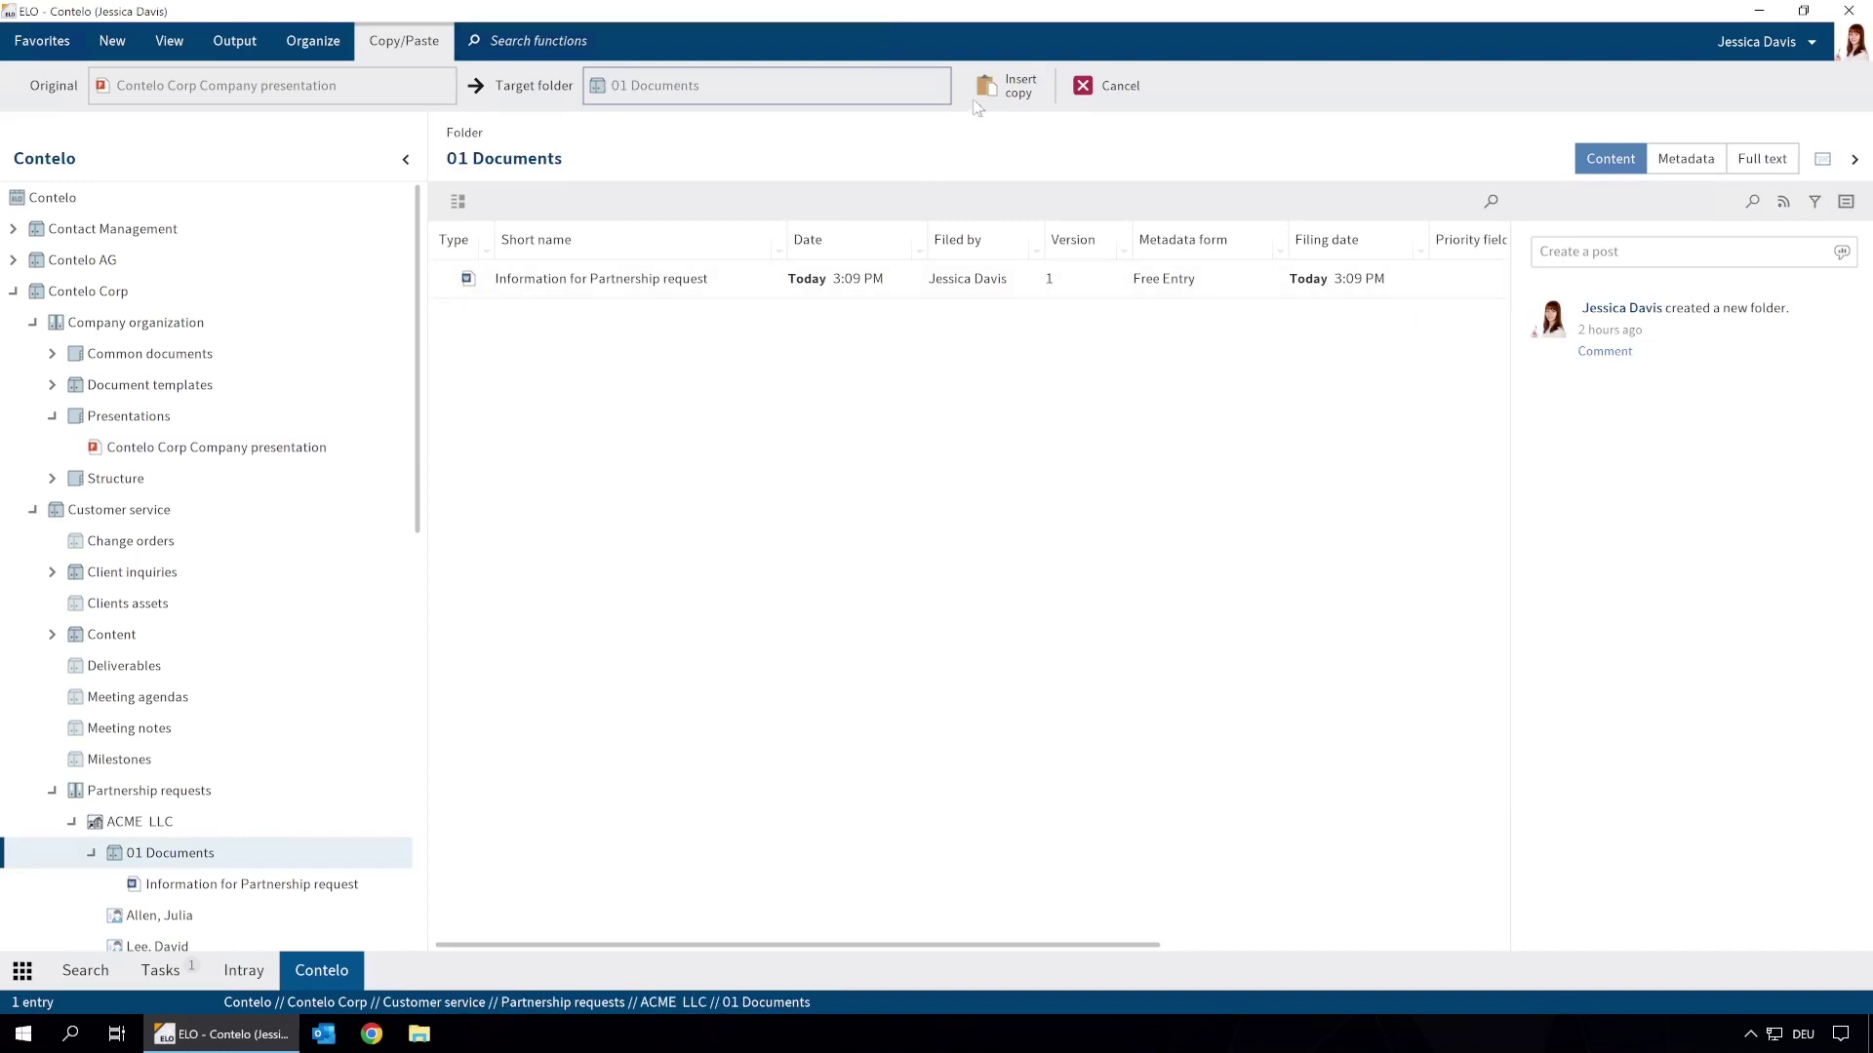
left_click(993, 94)
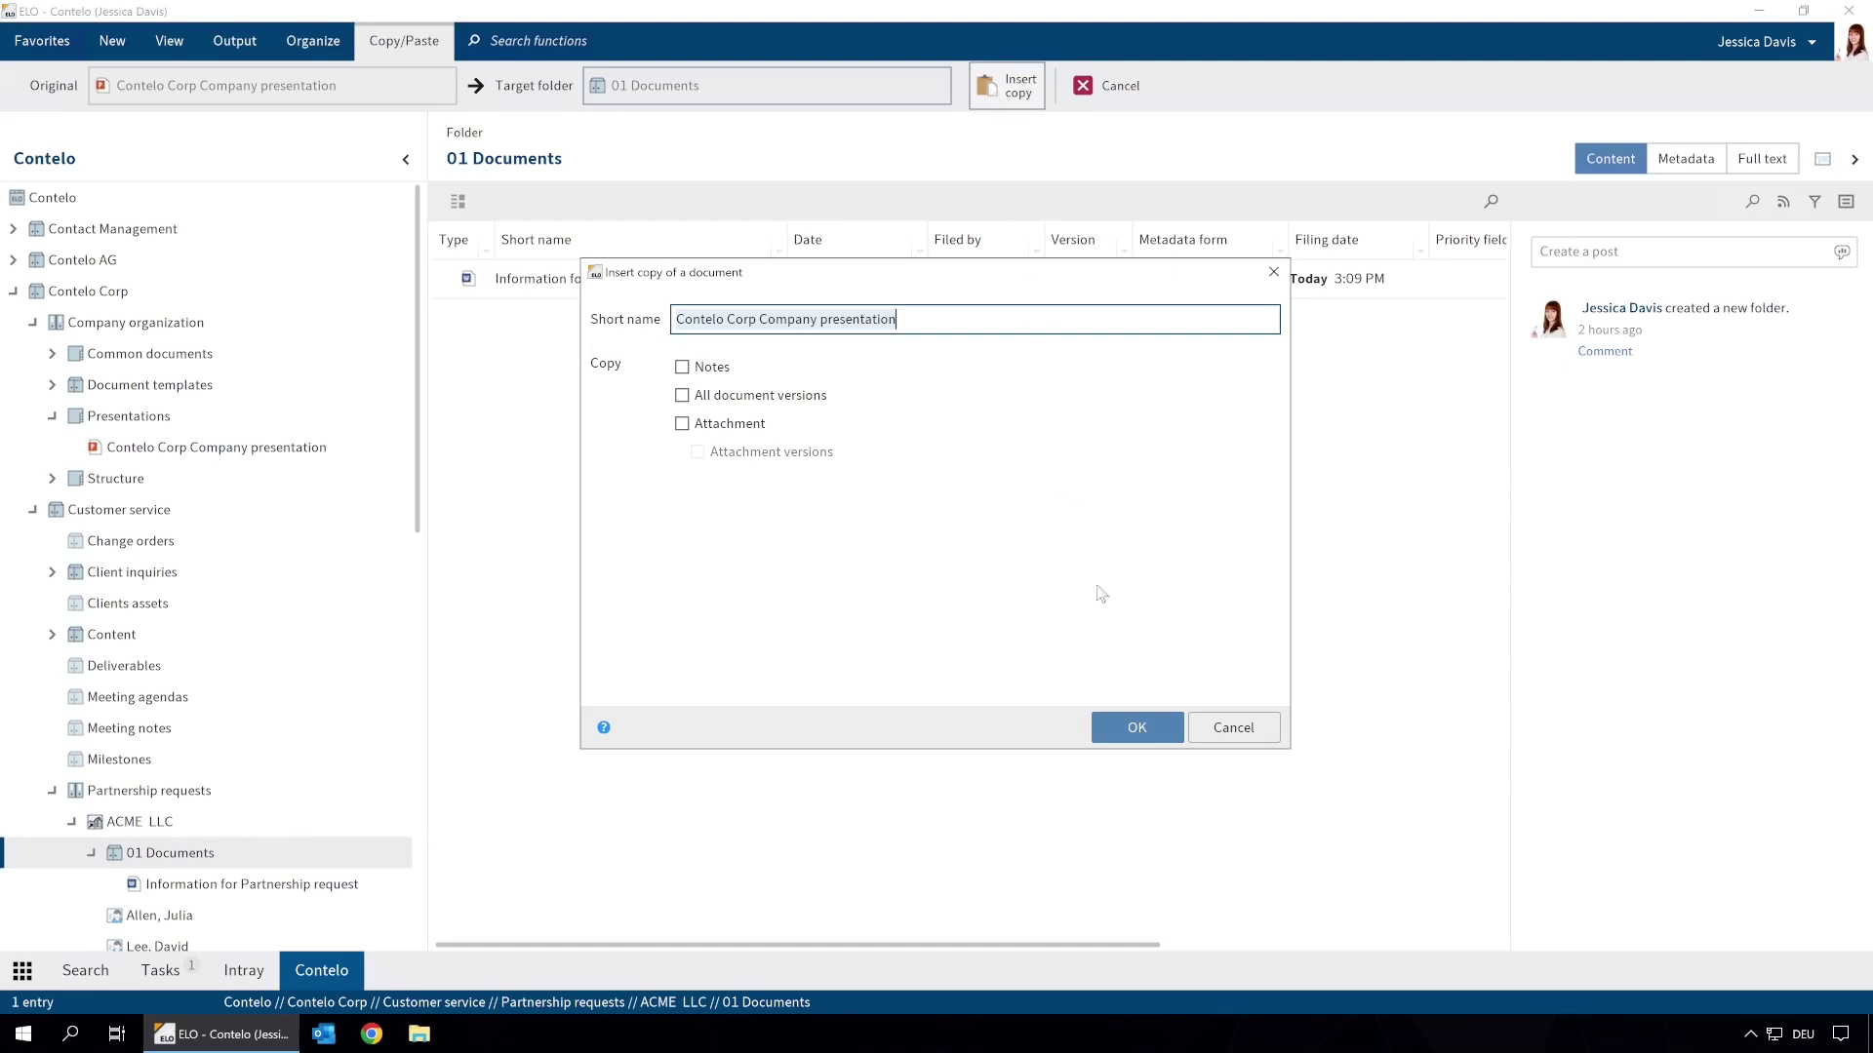
left_click(1137, 729)
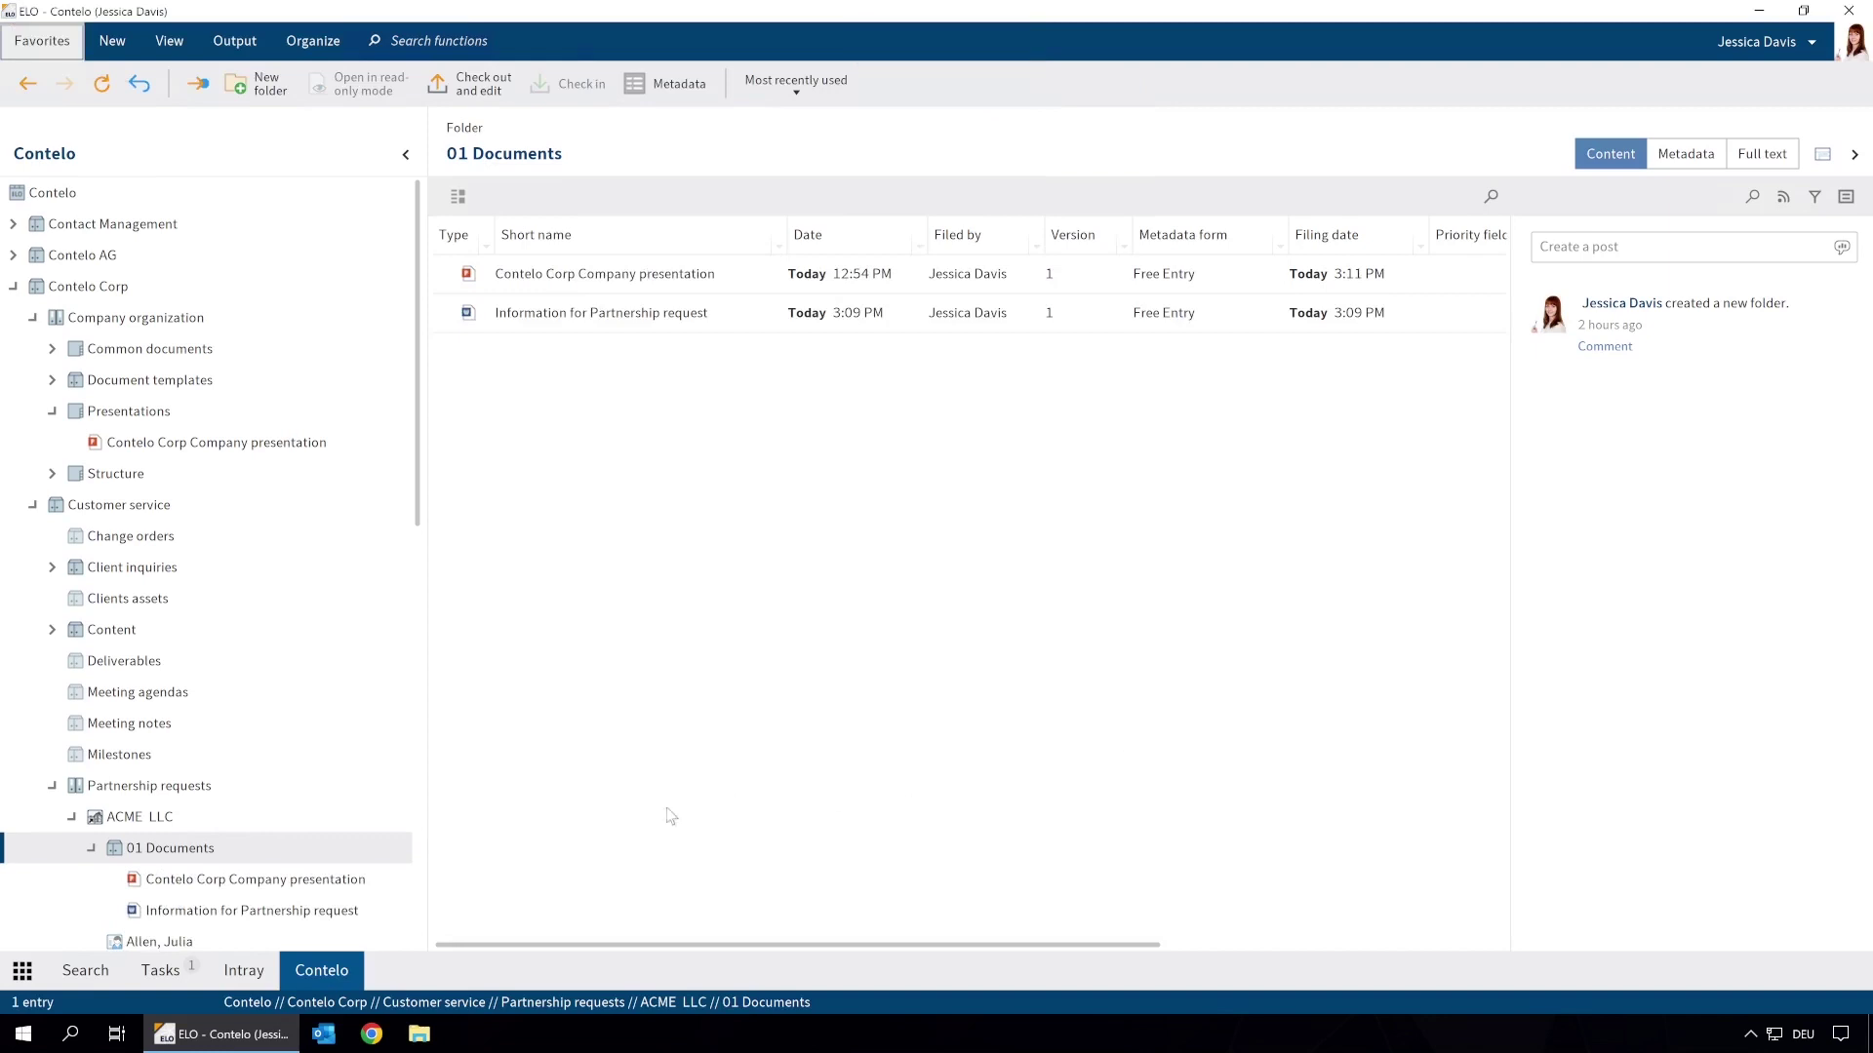
left_click(350, 884)
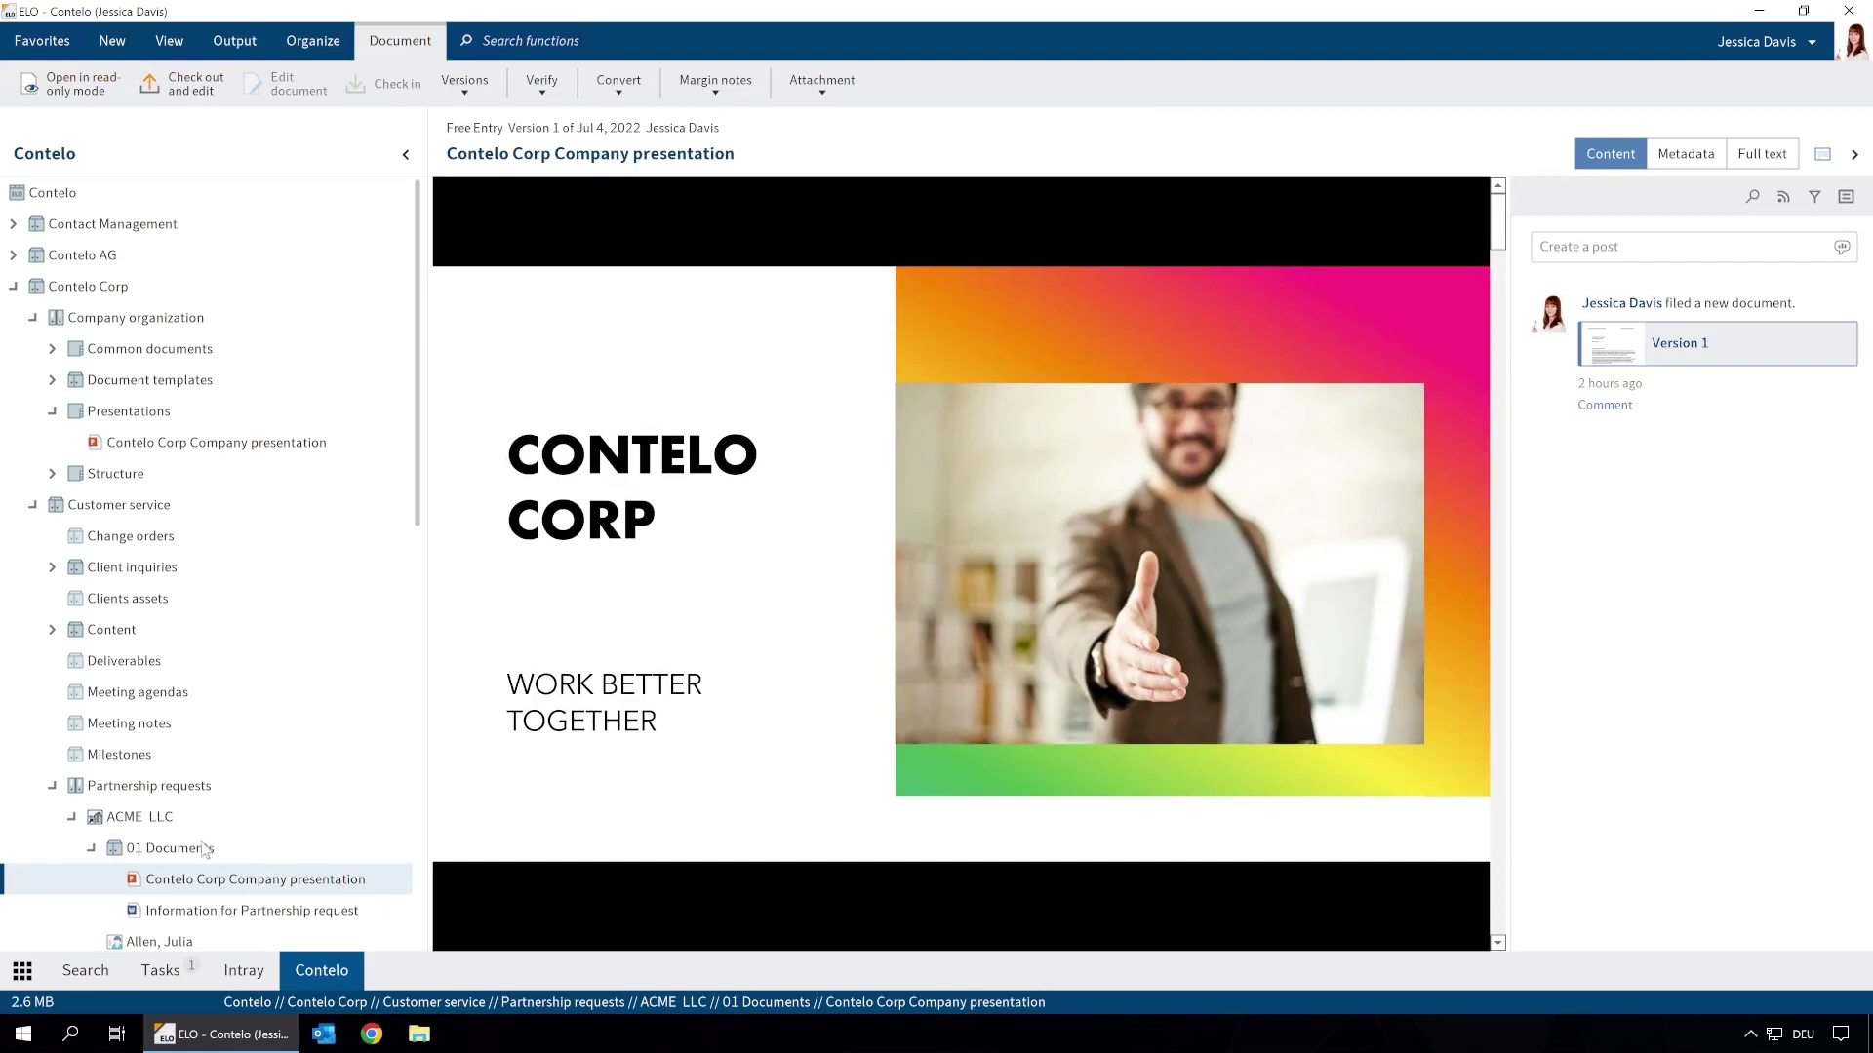
left_click(207, 849)
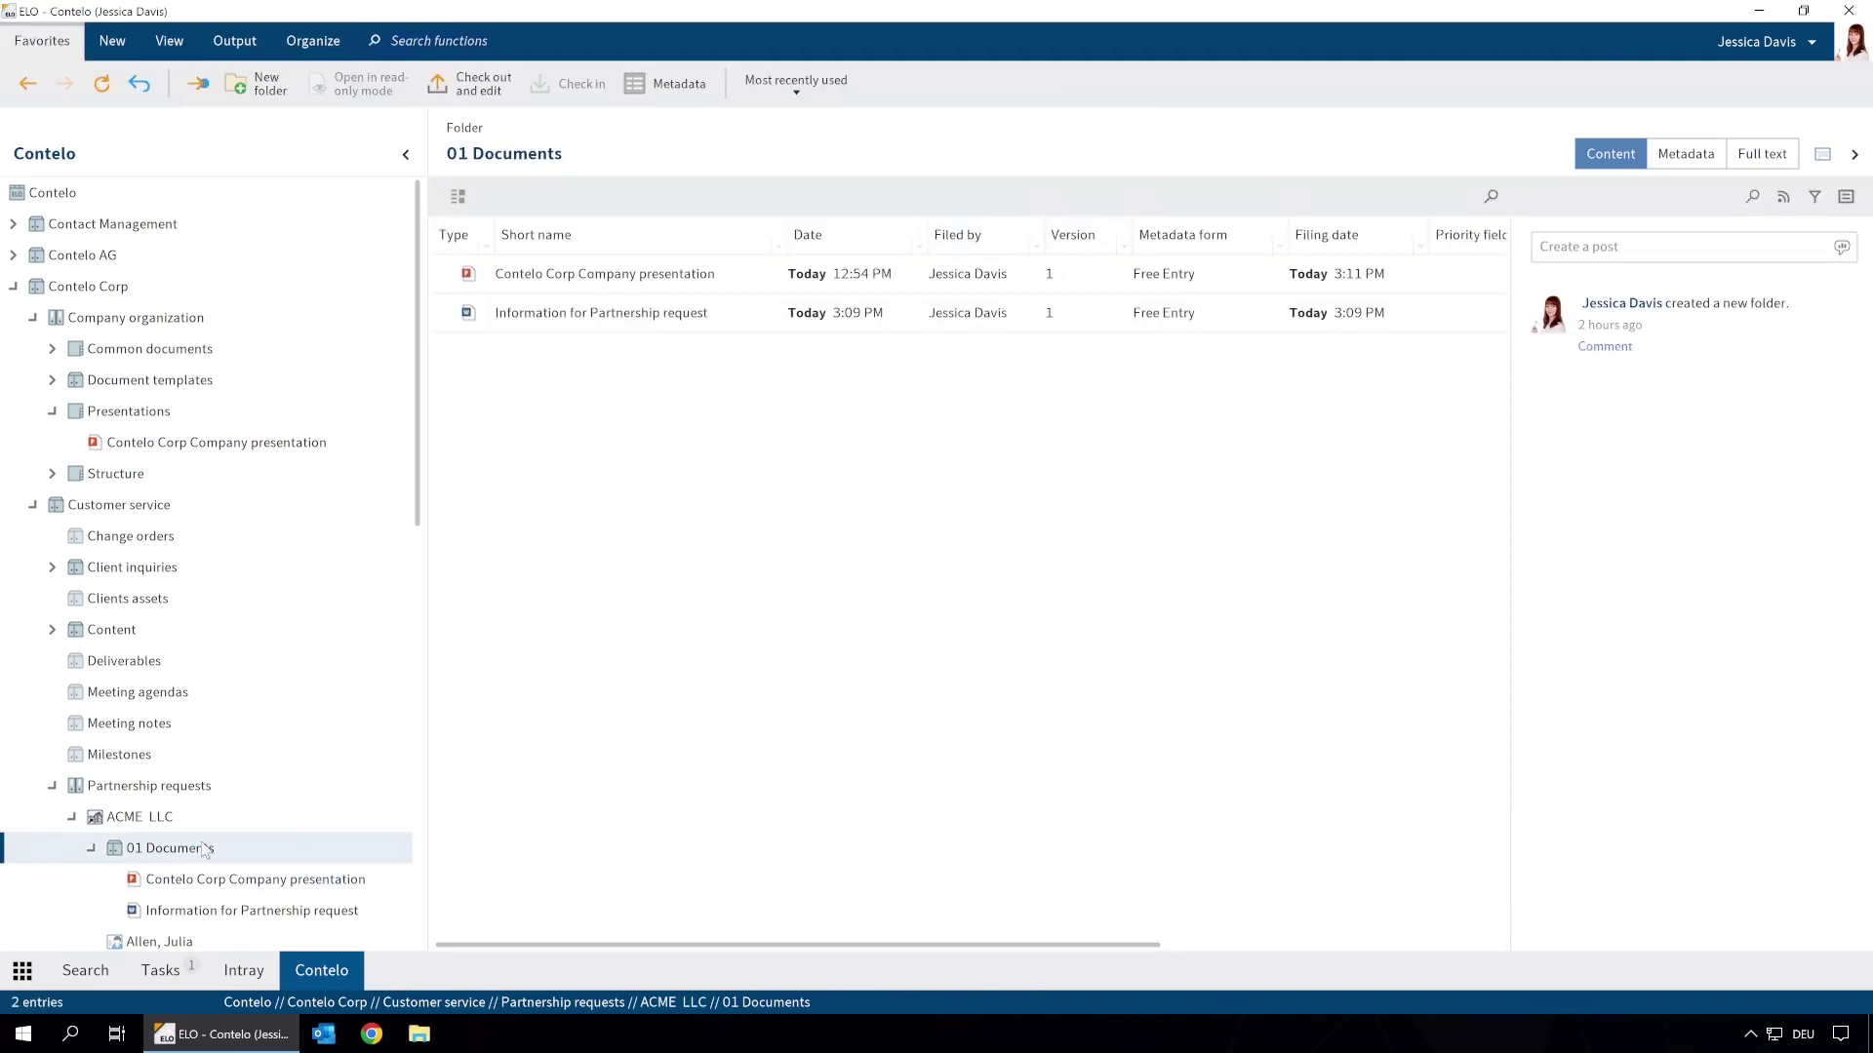
Preview Terms and conditions under Company organization › Common documents, then show that folder's listing.
left_click(53, 348)
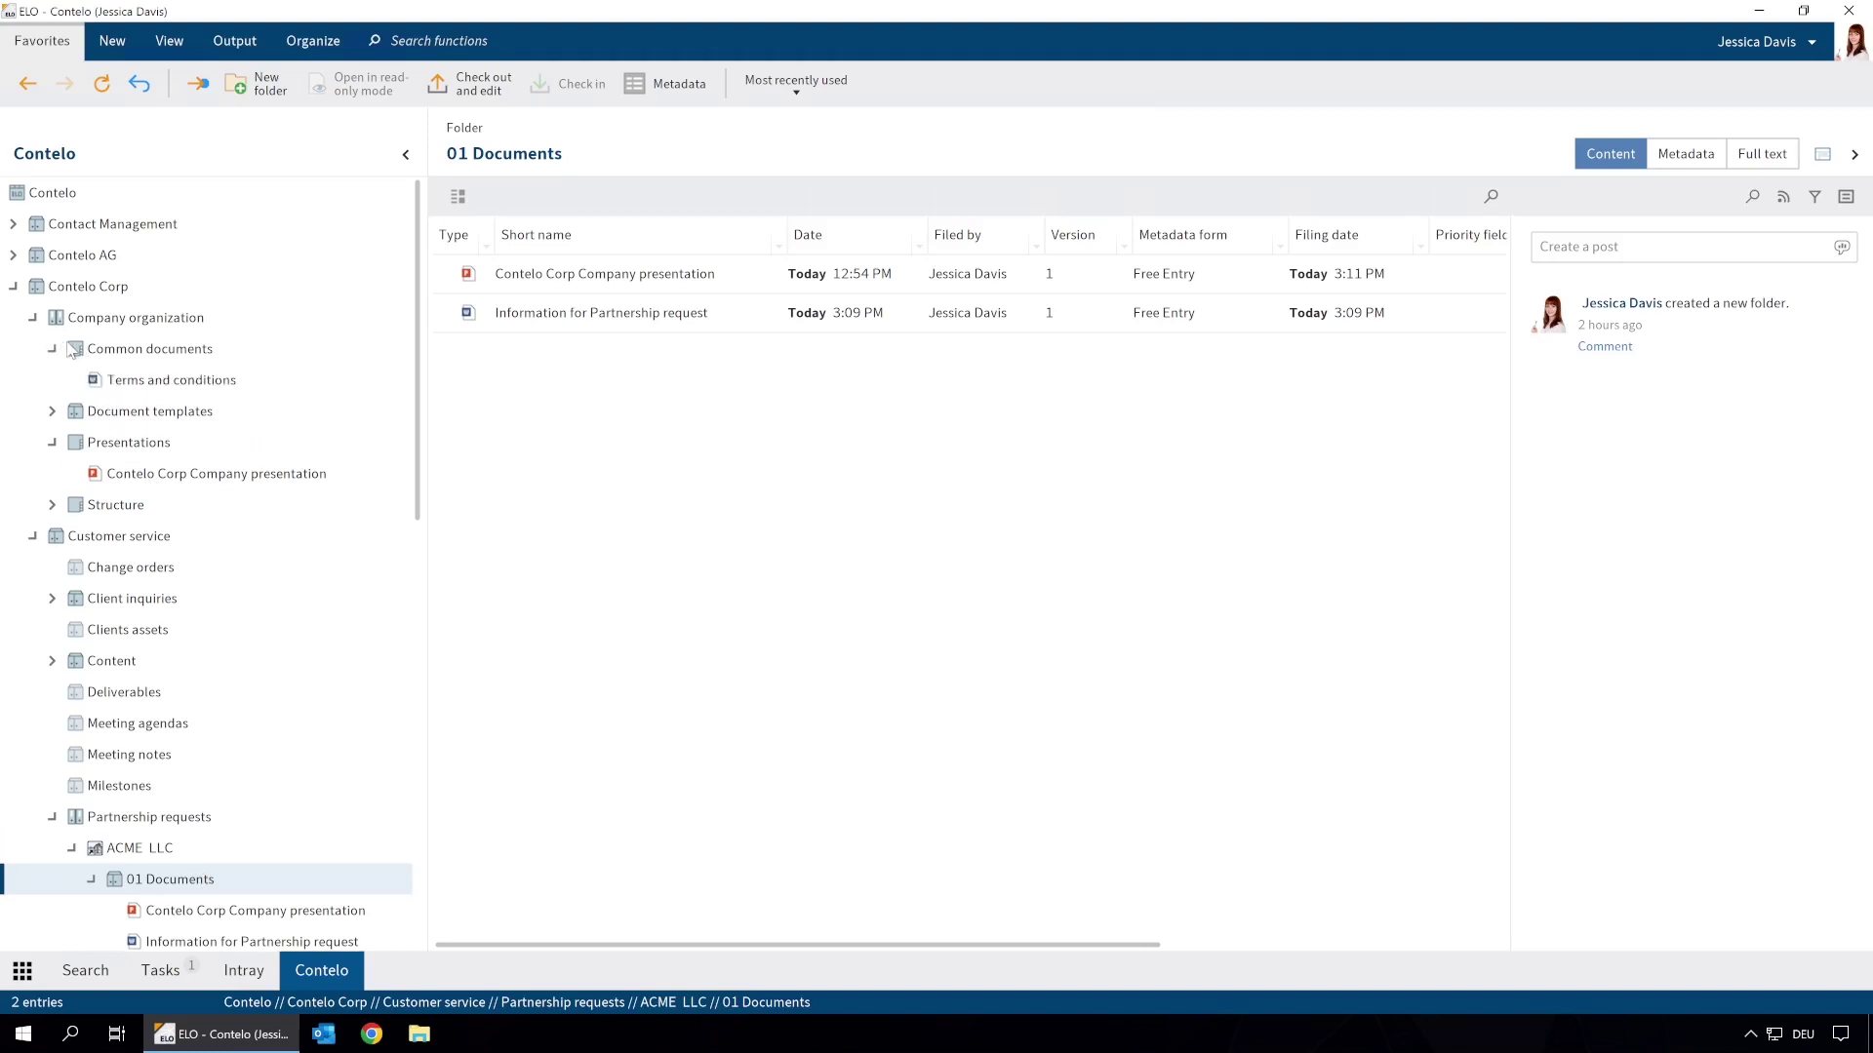
left_click(125, 380)
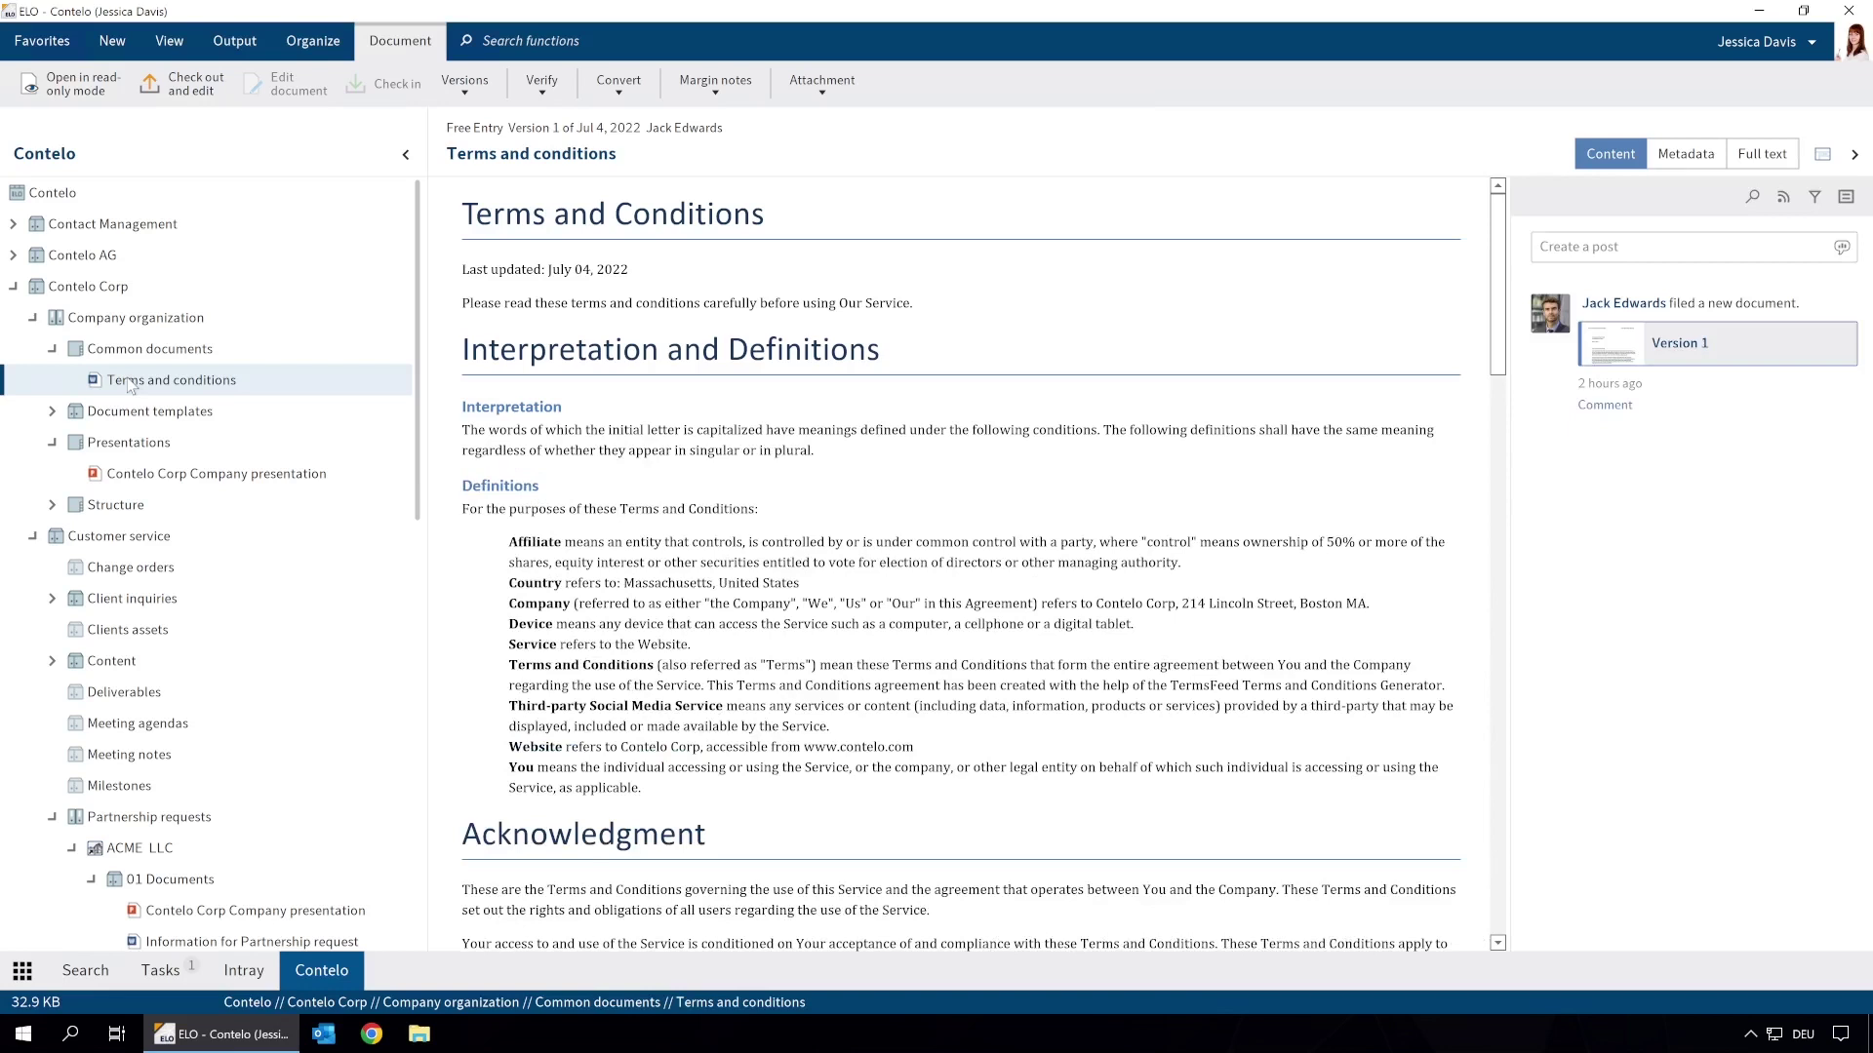
left_click(133, 354)
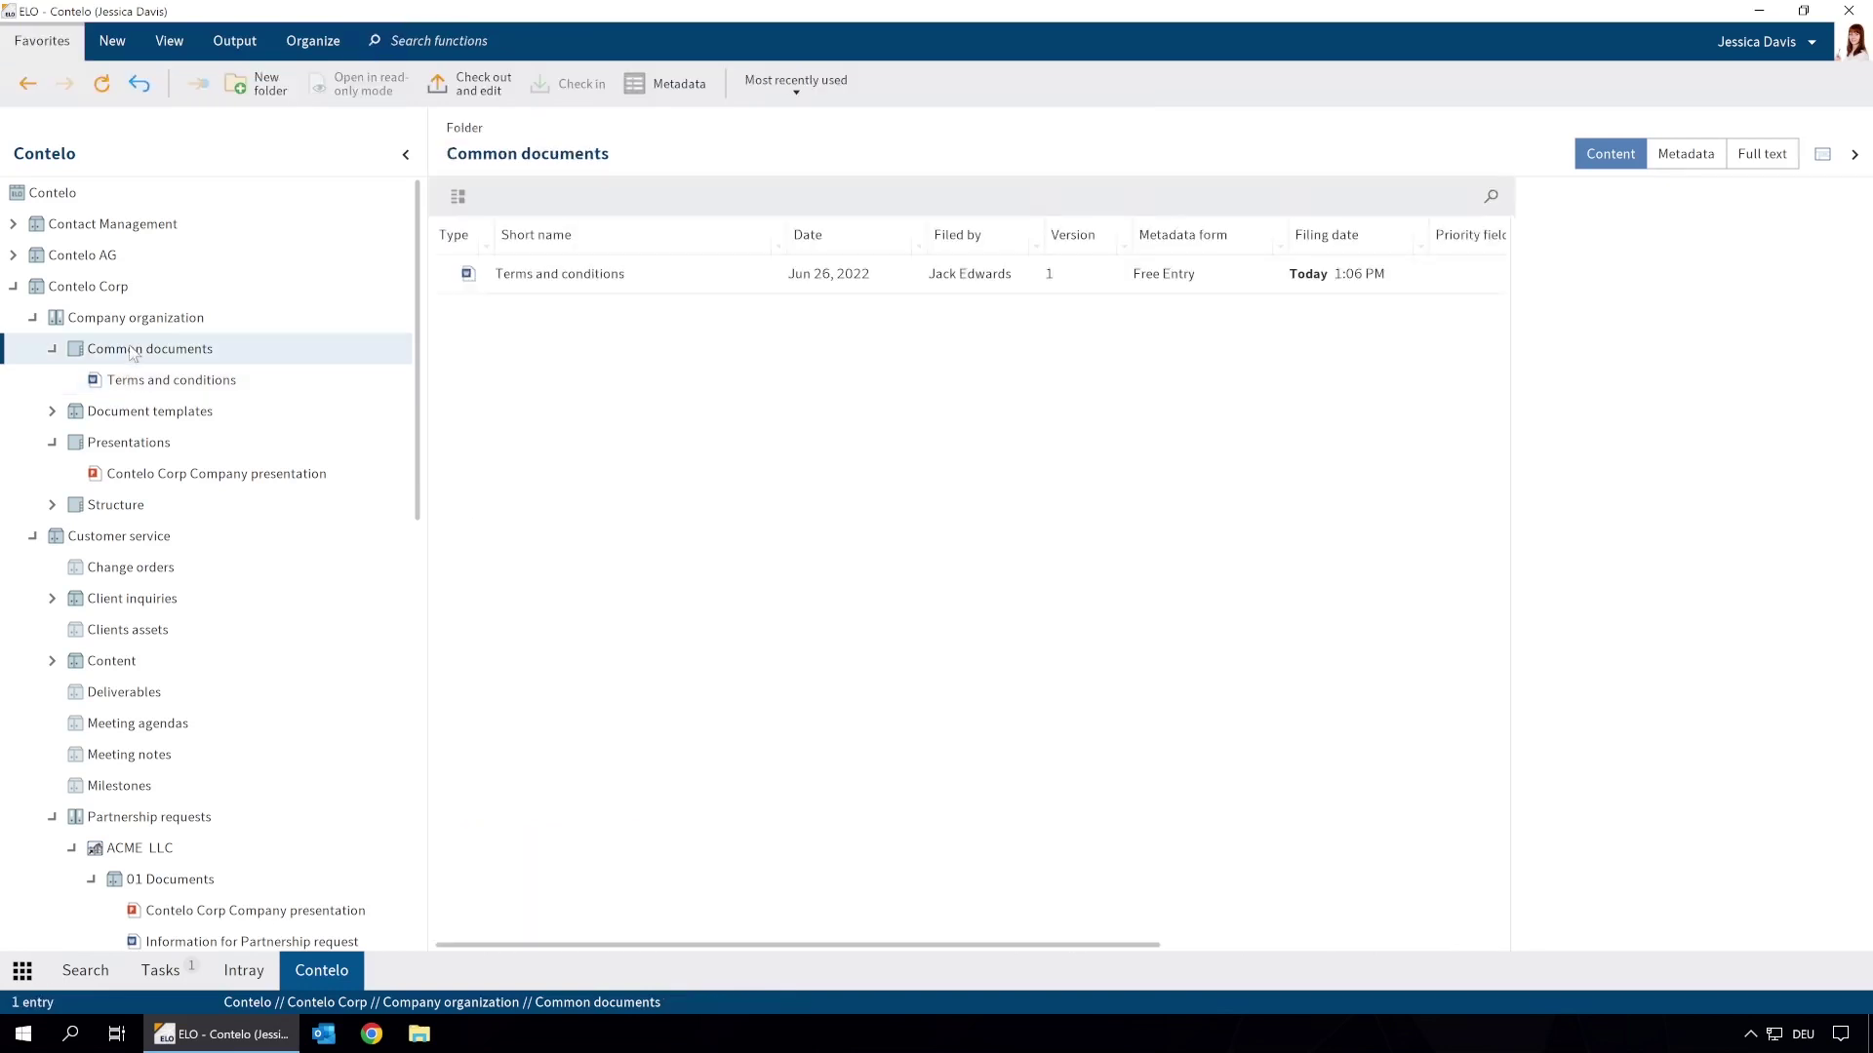
Drag Terms and conditions onto 01 Documents as a Reference, then open 01 Documents to confirm three entries.
left_click(502, 283)
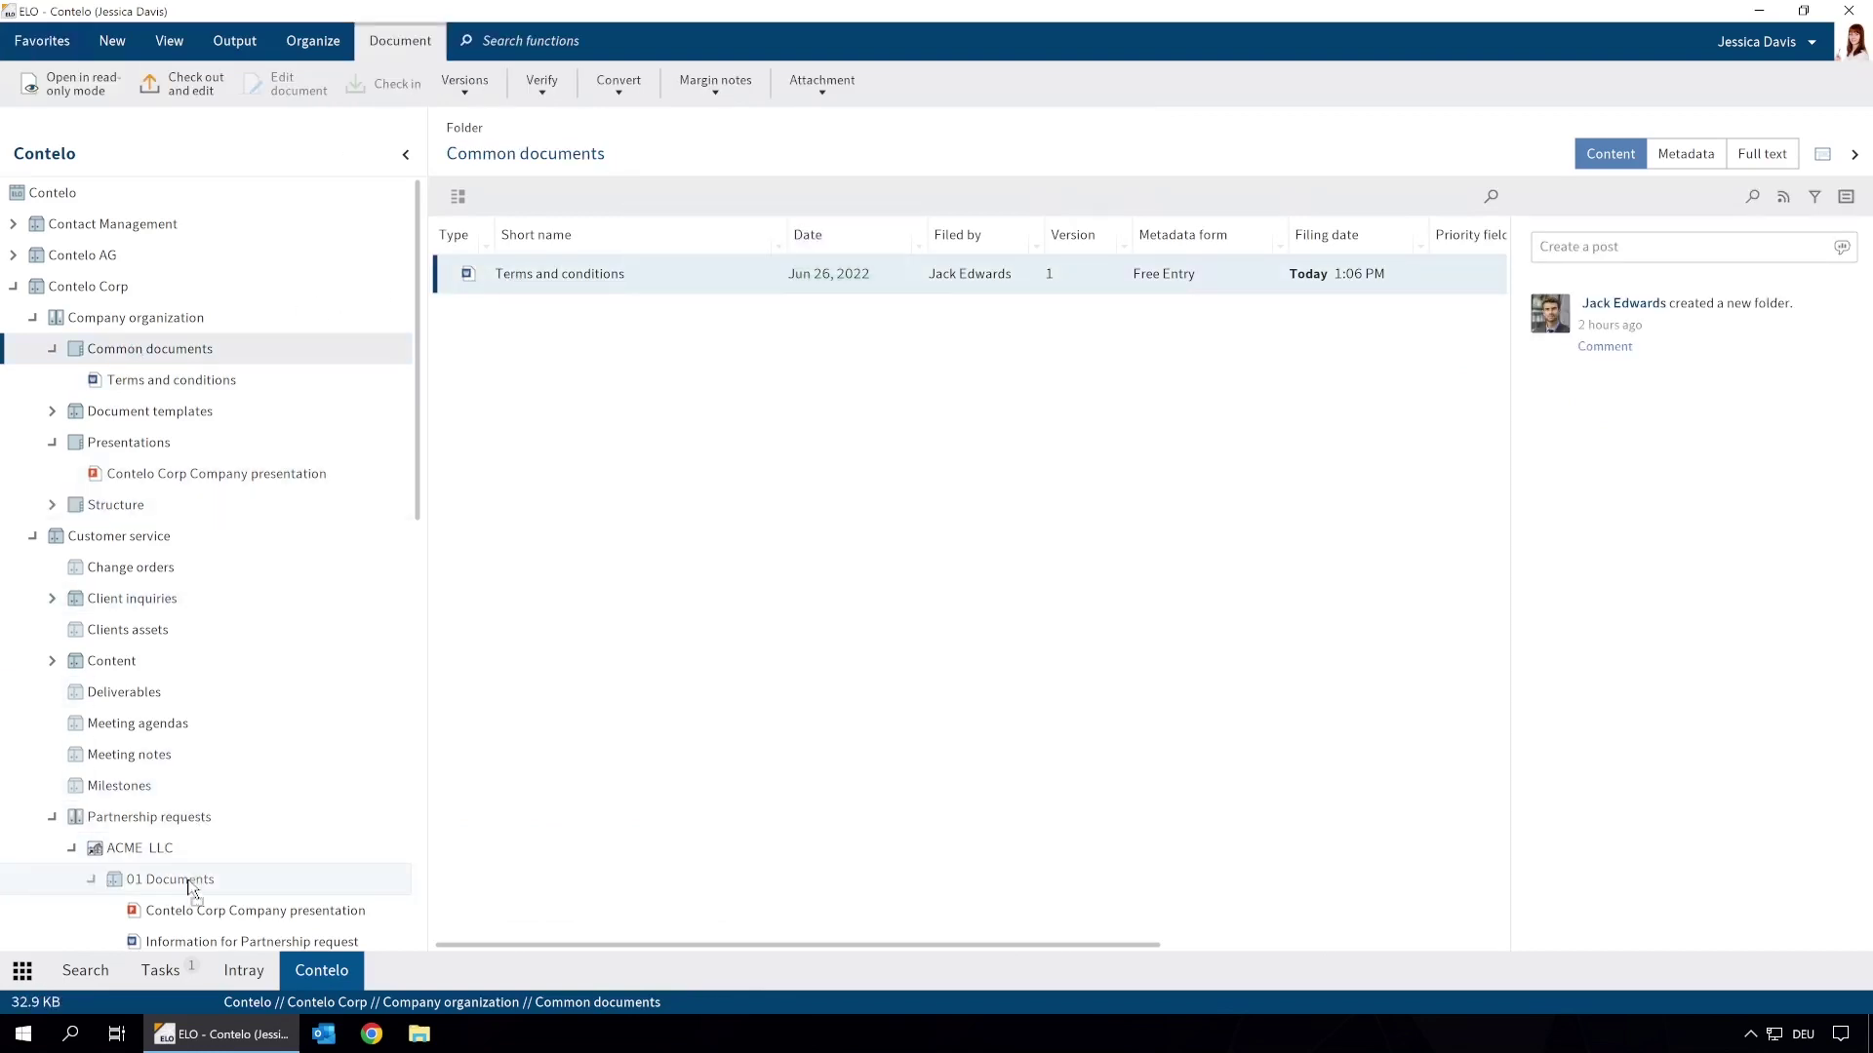
left_click_drag(559, 273, 192, 888)
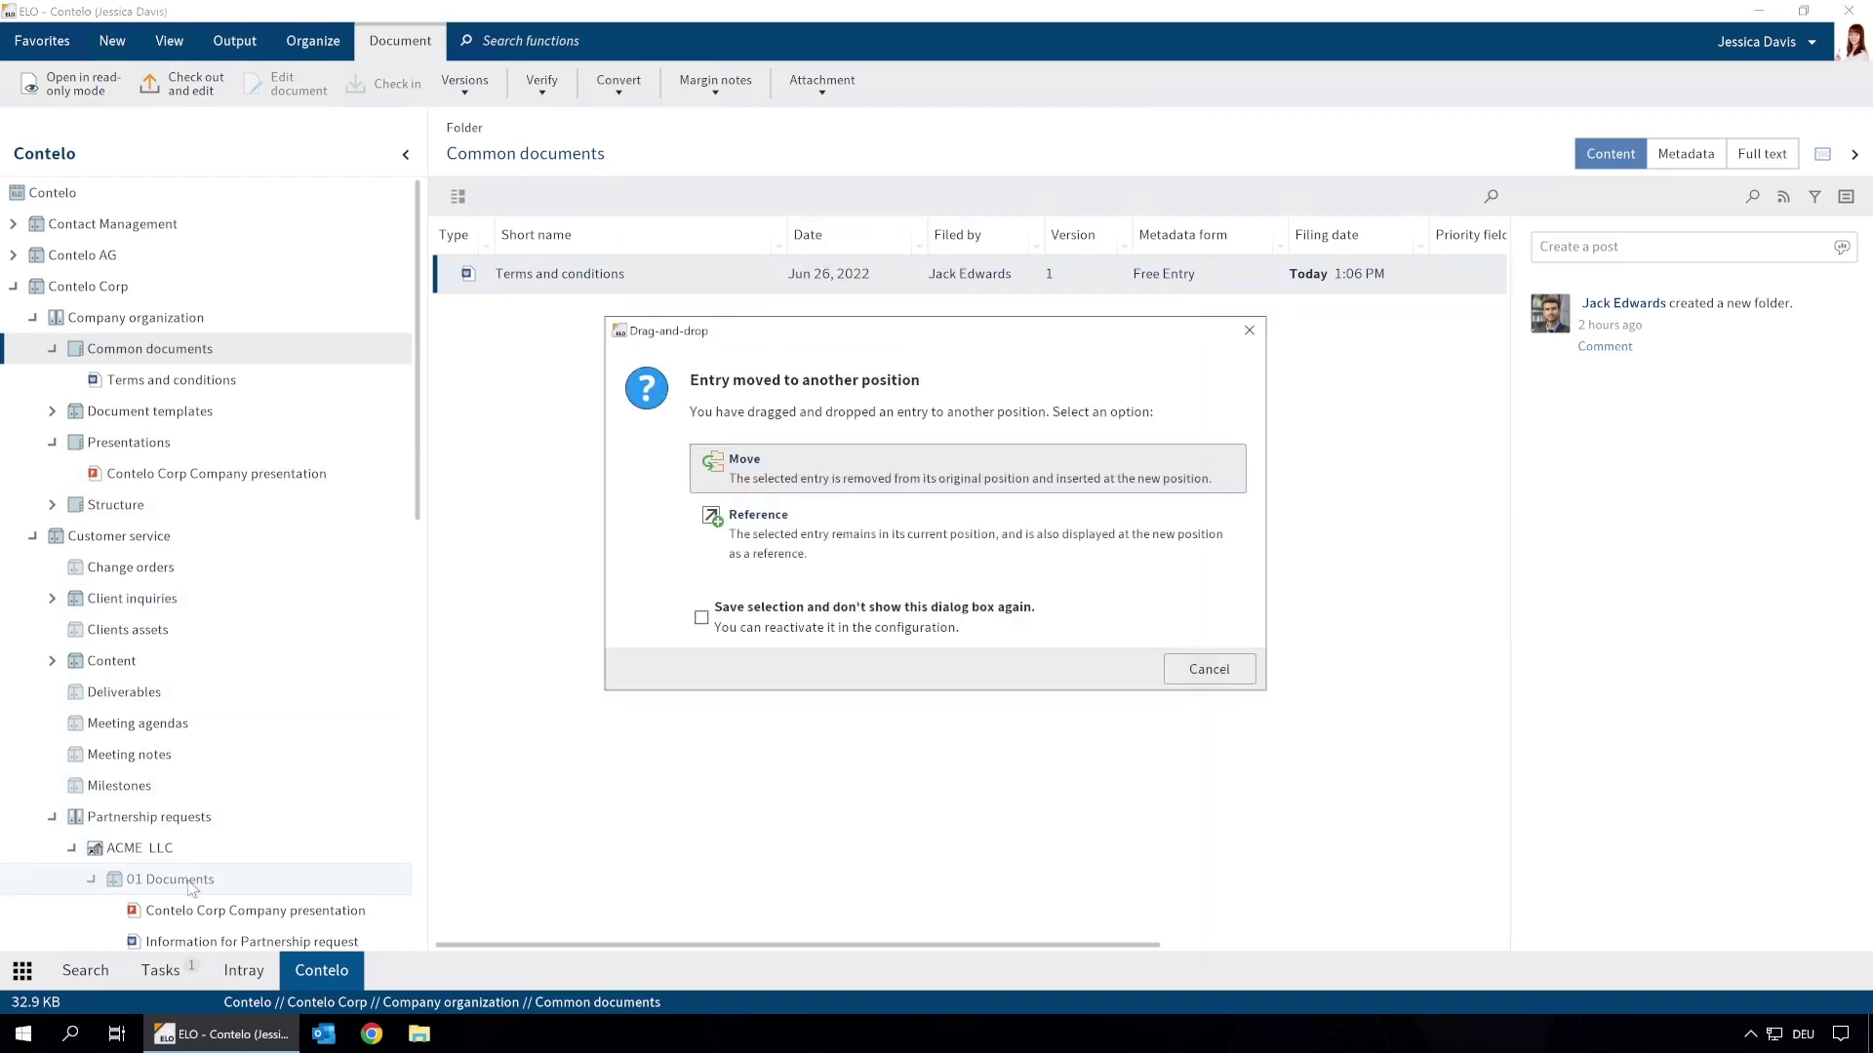
left_click(776, 522)
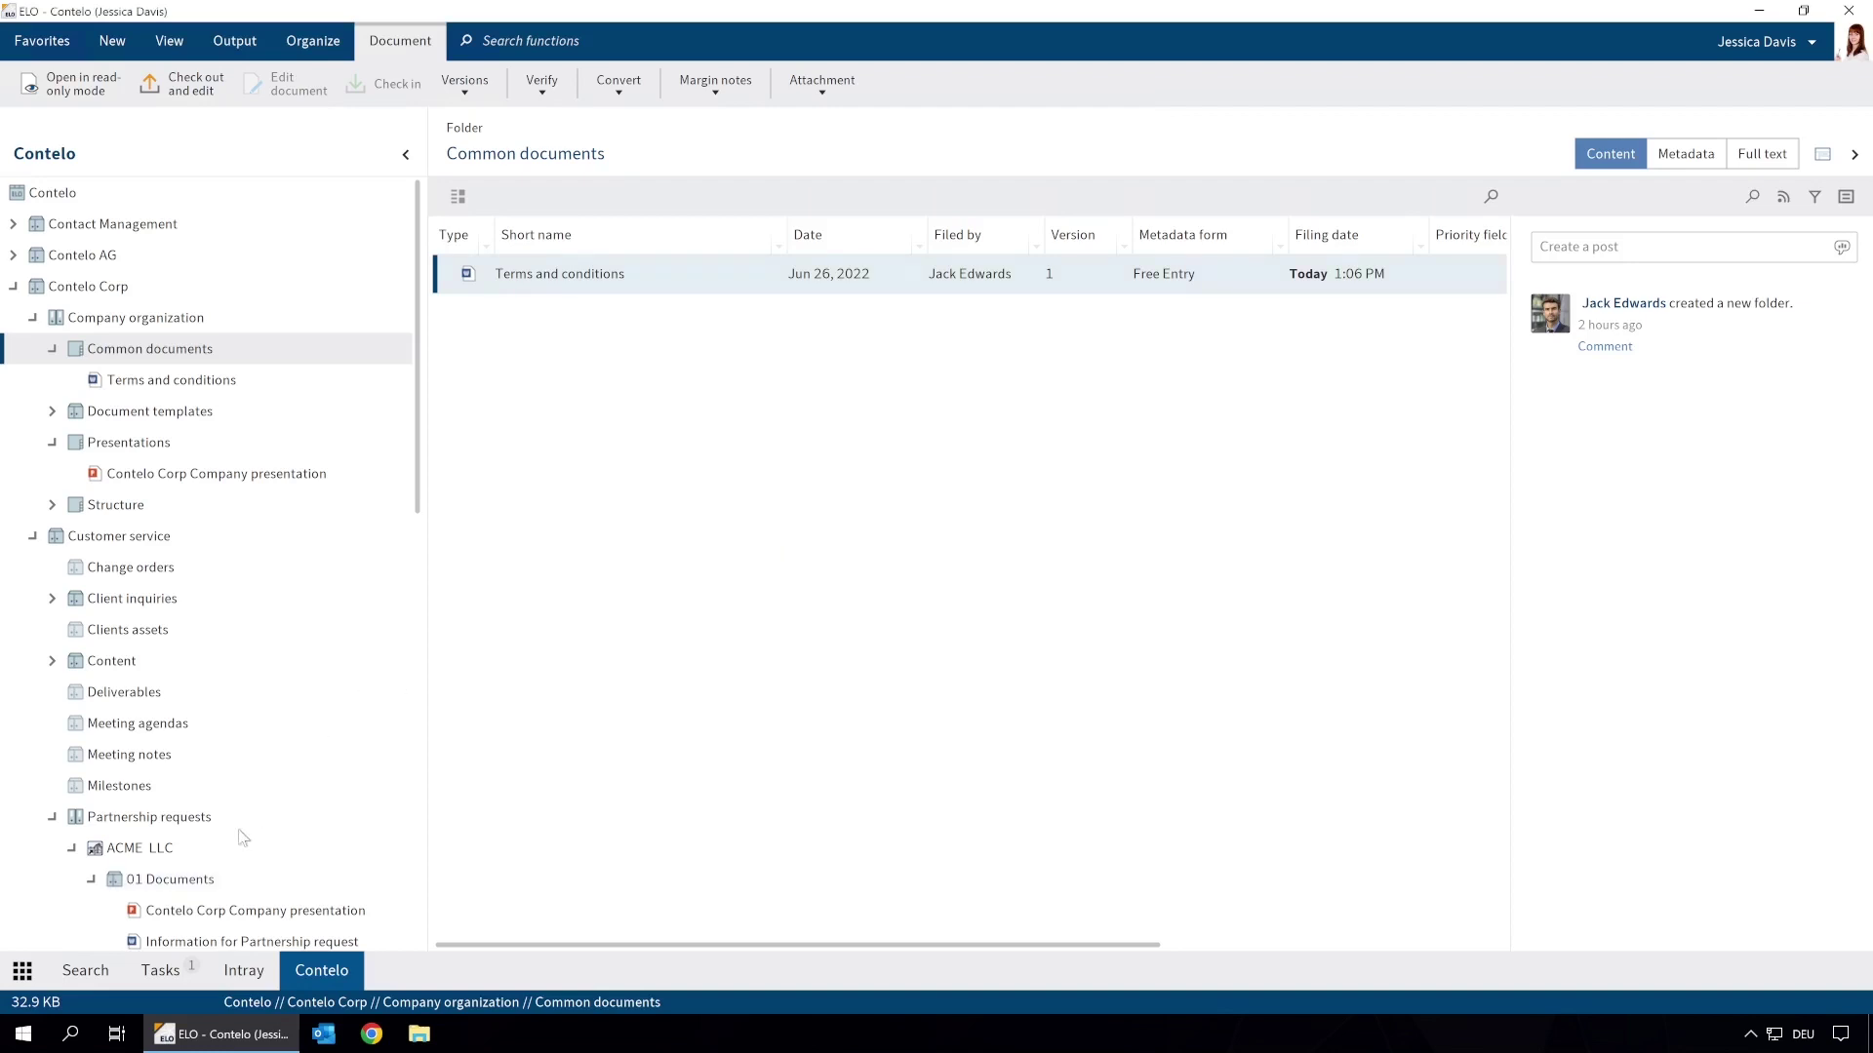
left_click(201, 879)
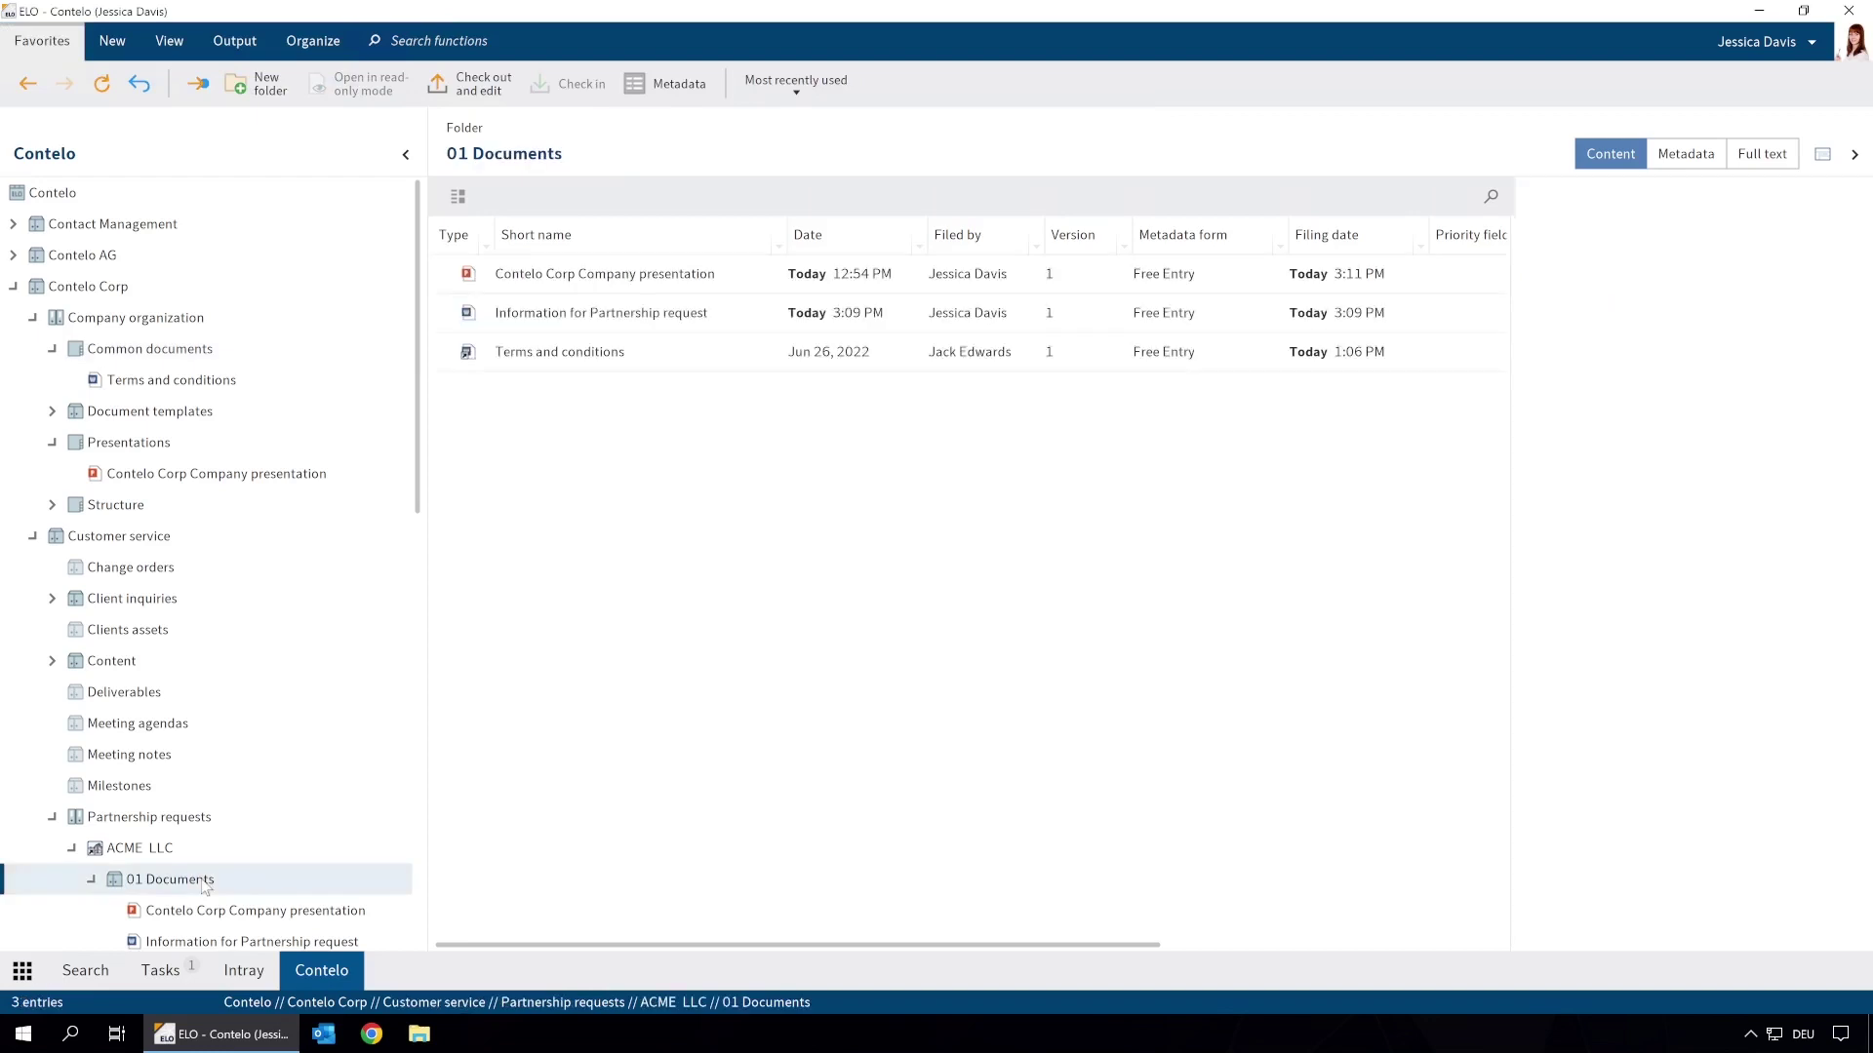